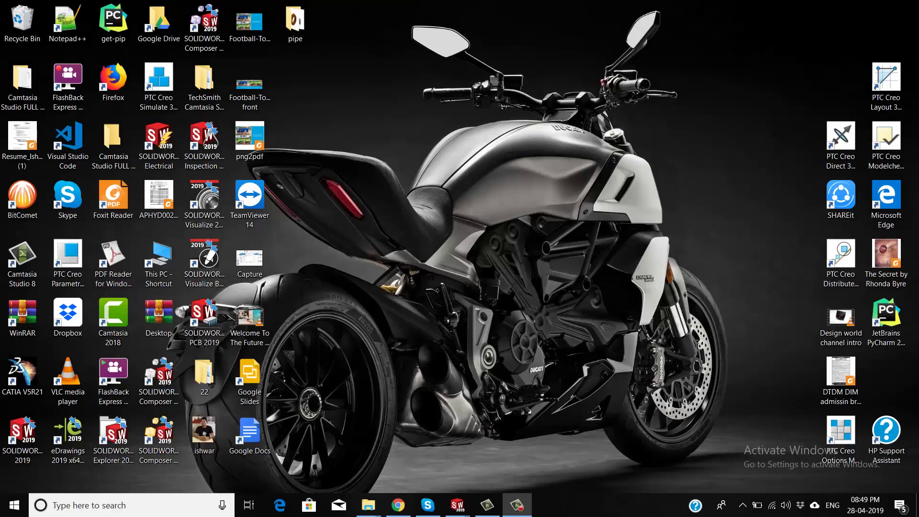
# Bring up Chrome's 3d pipe image results and open the Pbr pipes image preview
pyautogui.click(400, 506)
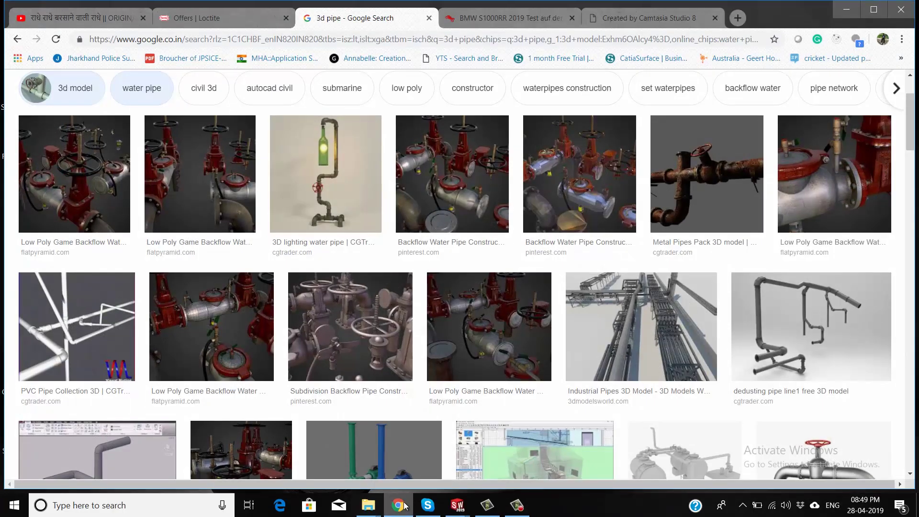
pyautogui.scroll(-3, 325, 313)
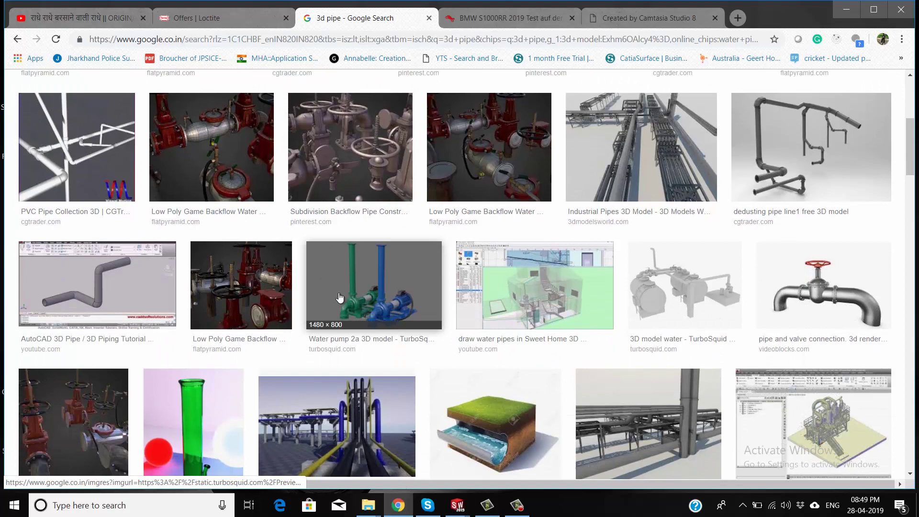
pyautogui.scroll(-4, 349, 286)
pyautogui.click(338, 258)
# Scroll further through the pipe images, then bring the 'ass orange pipe' SOLIDWORKS window forward
pyautogui.scroll(-3, 338, 259)
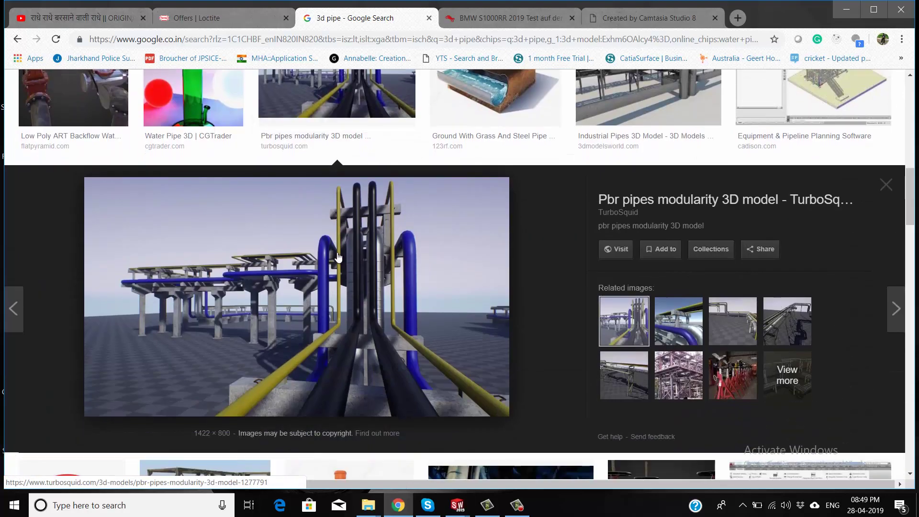
pyautogui.scroll(-2, 335, 249)
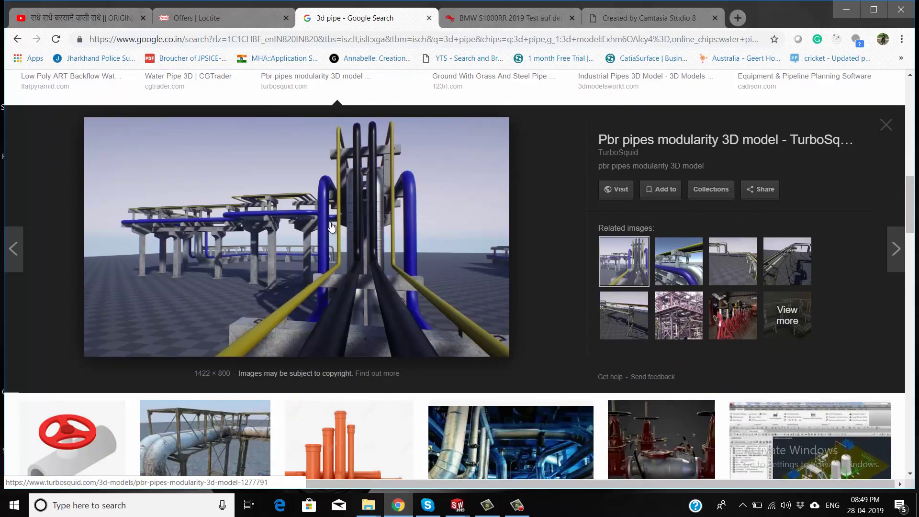
pyautogui.scroll(-6, 324, 217)
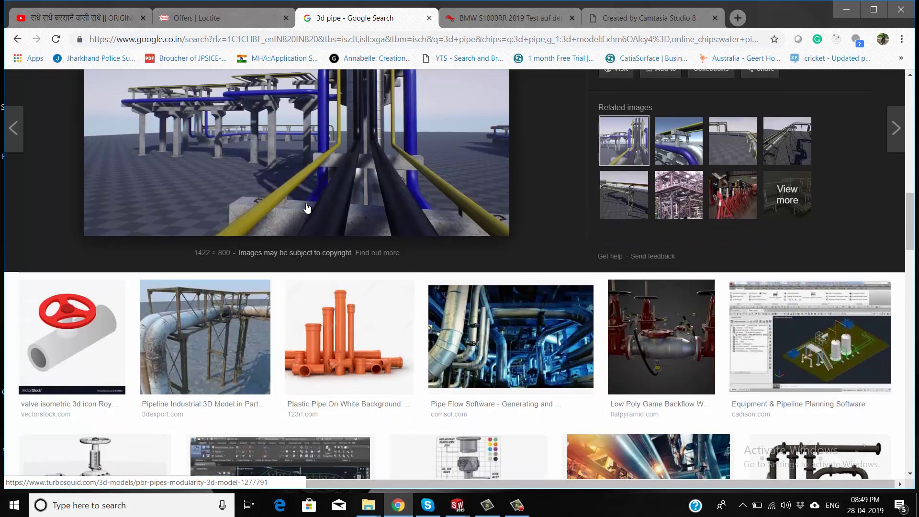
pyautogui.scroll(-6, 300, 216)
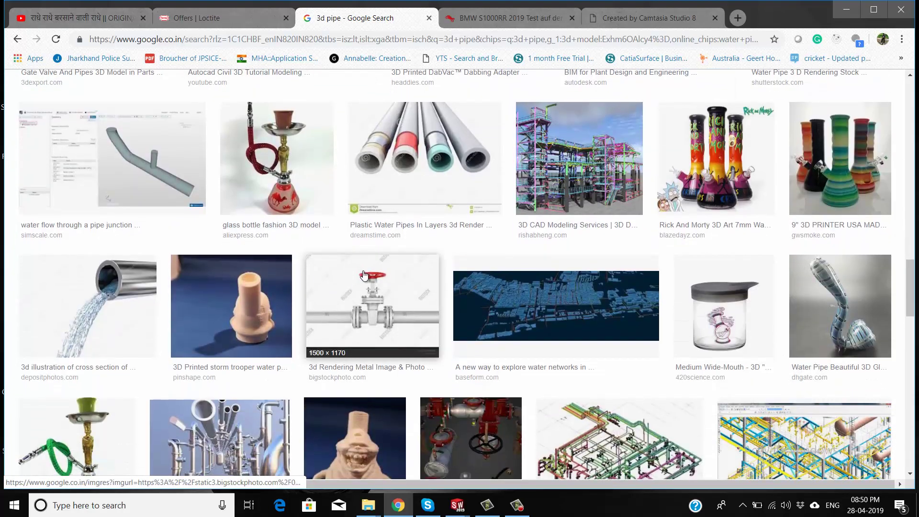
pyautogui.scroll(-4, 363, 274)
pyautogui.scroll(-2, 363, 271)
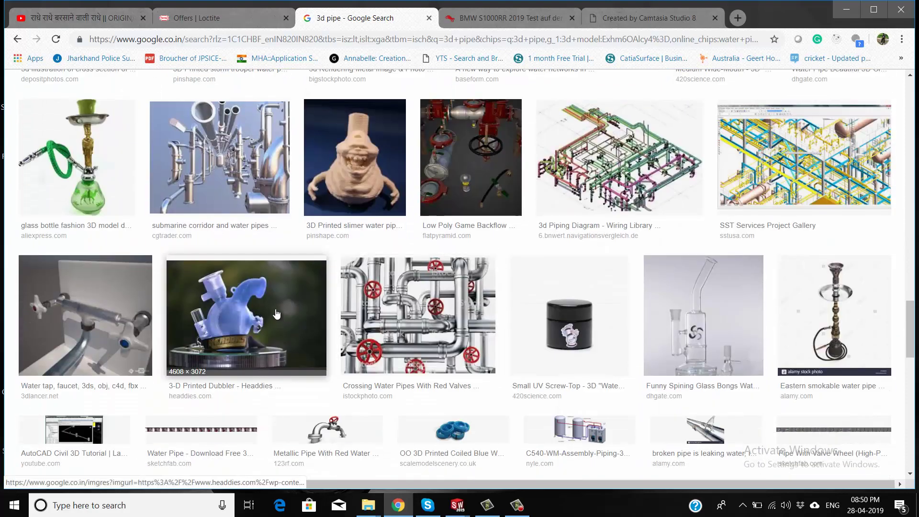
pyautogui.scroll(-5, 283, 304)
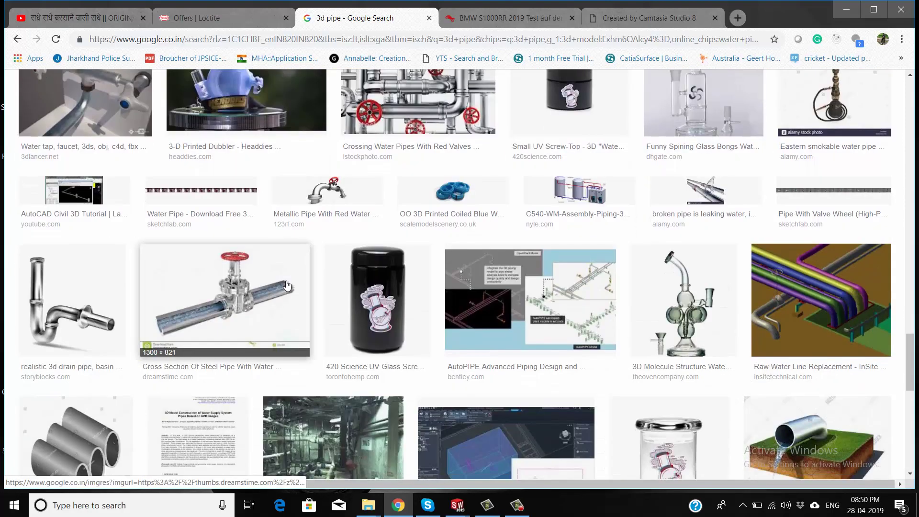
pyautogui.click(458, 505)
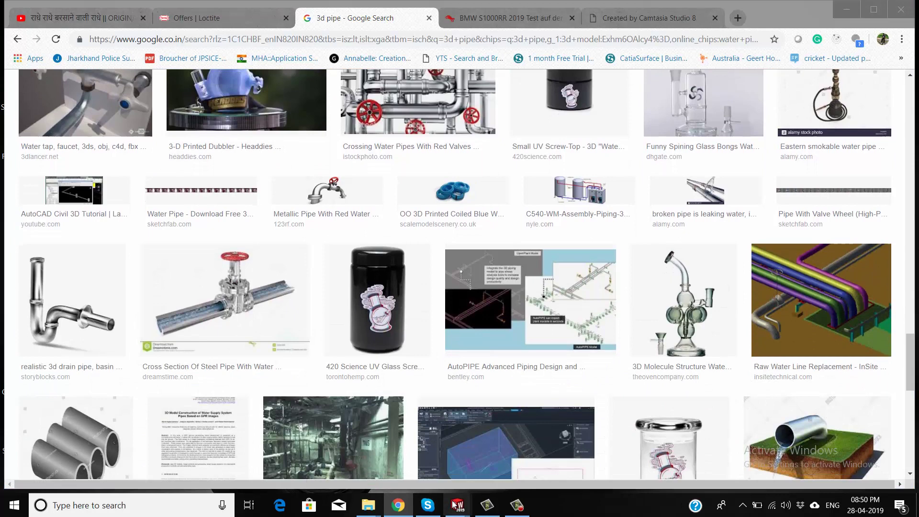
pyautogui.click(414, 458)
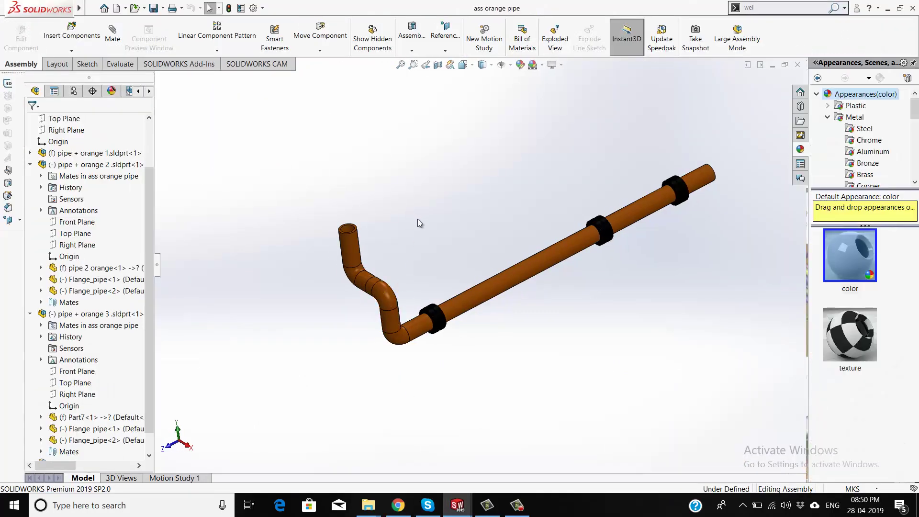
pyautogui.moveTo(418, 220); pyautogui.dragTo(367, 214, button='middle')
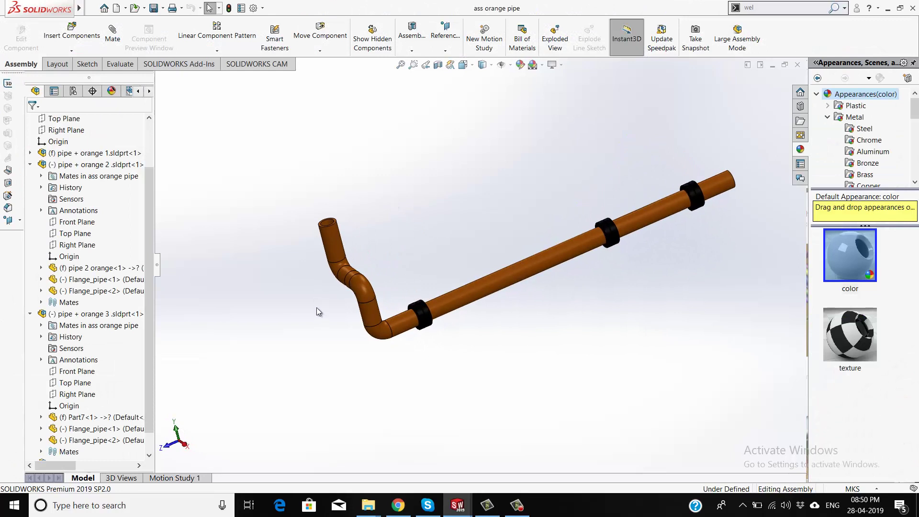
pyautogui.moveTo(317, 307); pyautogui.dragTo(381, 275, button='middle')
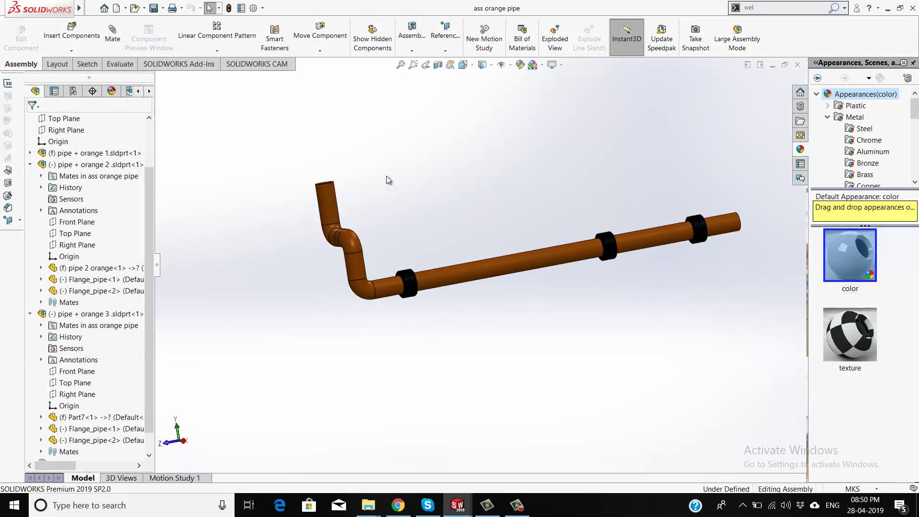
pyautogui.moveTo(387, 179); pyautogui.dragTo(388, 219, button='middle')
pyautogui.scroll(-3, 384, 214)
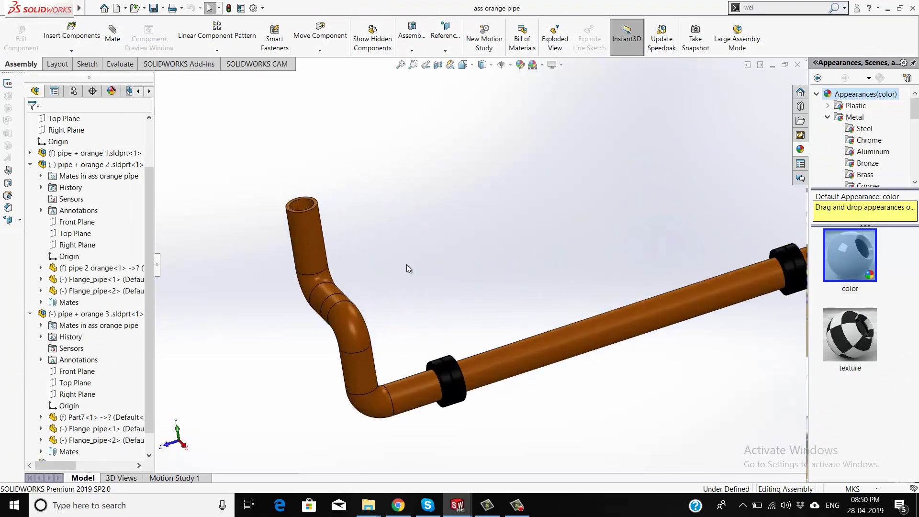
pyautogui.moveTo(407, 268); pyautogui.dragTo(400, 250, button='middle')
pyautogui.scroll(-2, 412, 273)
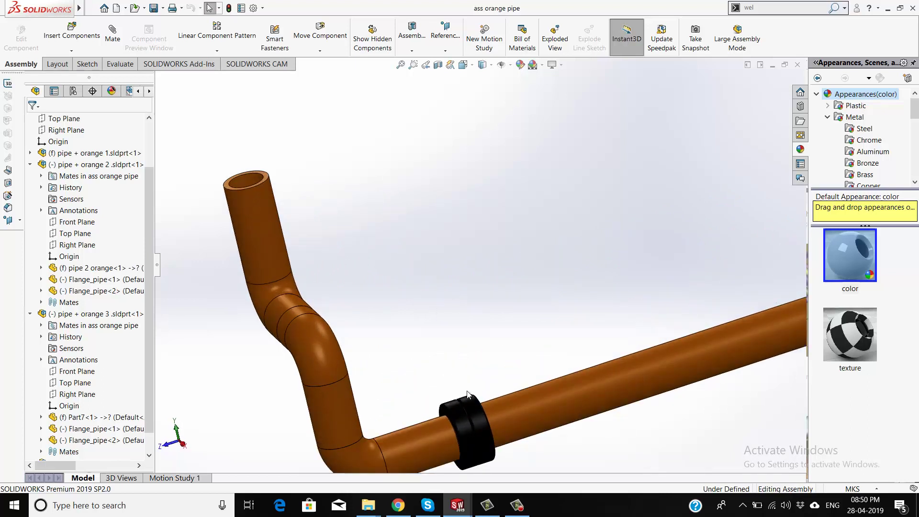
pyautogui.scroll(2, 493, 242)
pyautogui.moveTo(493, 242); pyautogui.dragTo(590, 231, button='middle')
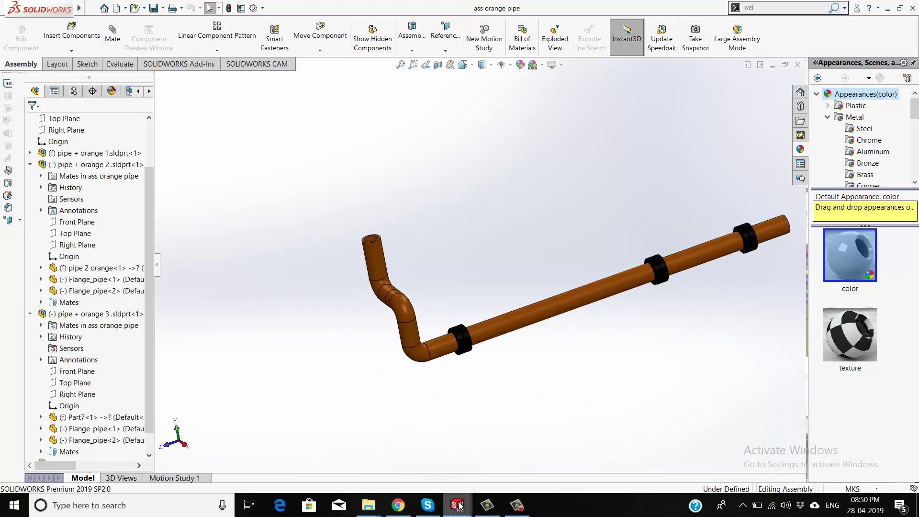
# Switch to the 'Ass cyan Pipe' assembly and zoom around the pipe network
pyautogui.moveTo(458, 506)
pyautogui.click(523, 447)
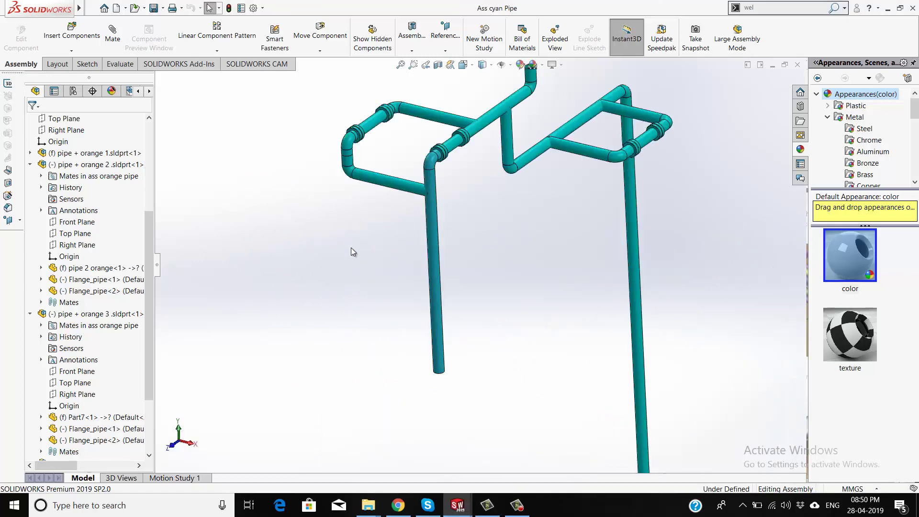
pyautogui.scroll(-5, 404, 206)
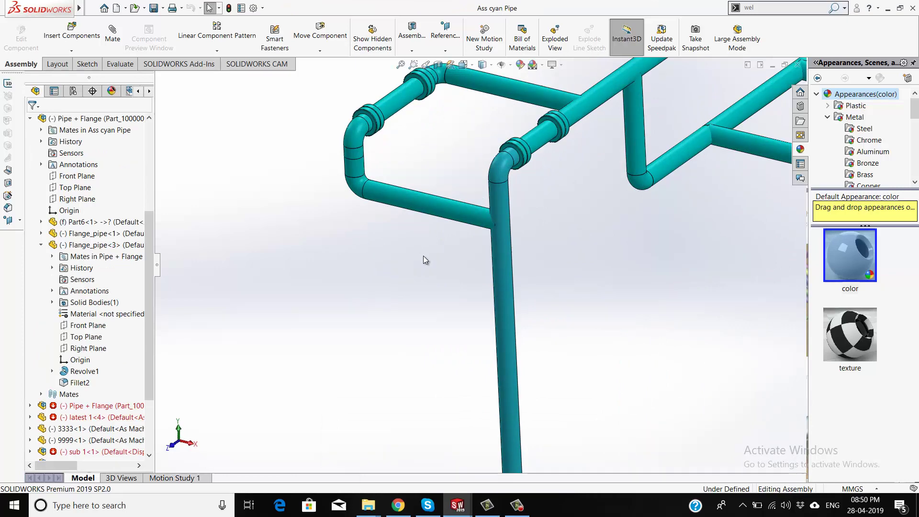
pyautogui.scroll(5, 388, 325)
pyautogui.scroll(-5, 364, 196)
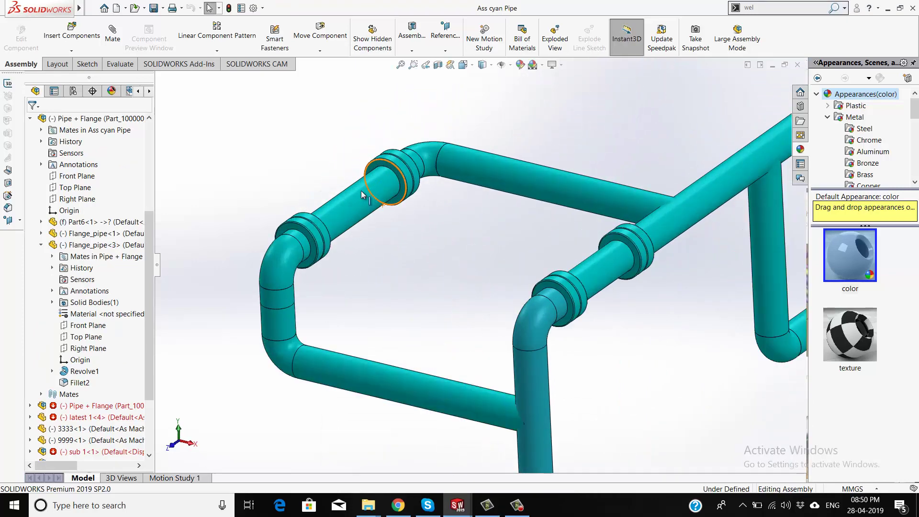
pyautogui.scroll(-1, 366, 220)
pyautogui.scroll(-4, 391, 263)
# Rotate around the middle bend, then snap the model to the standard Isometric view
pyautogui.moveTo(390, 261); pyautogui.dragTo(365, 257, button='middle')
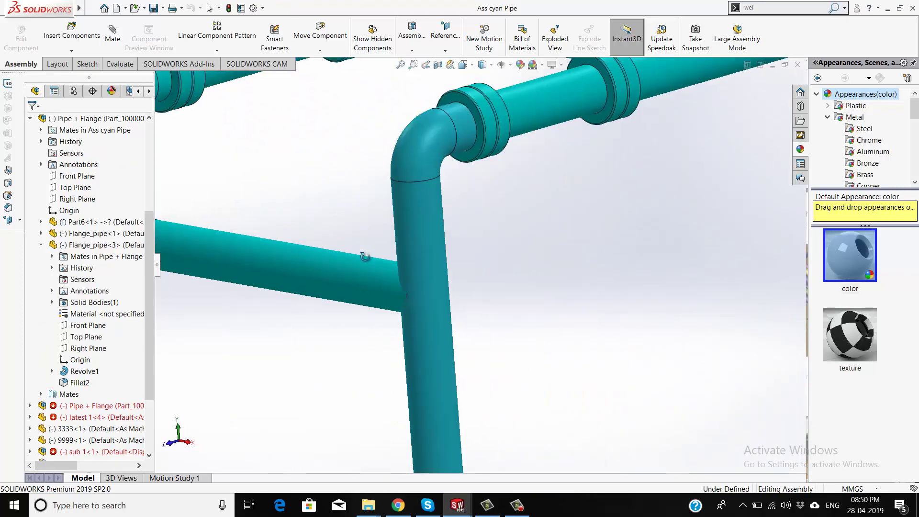
pyautogui.scroll(8, 395, 271)
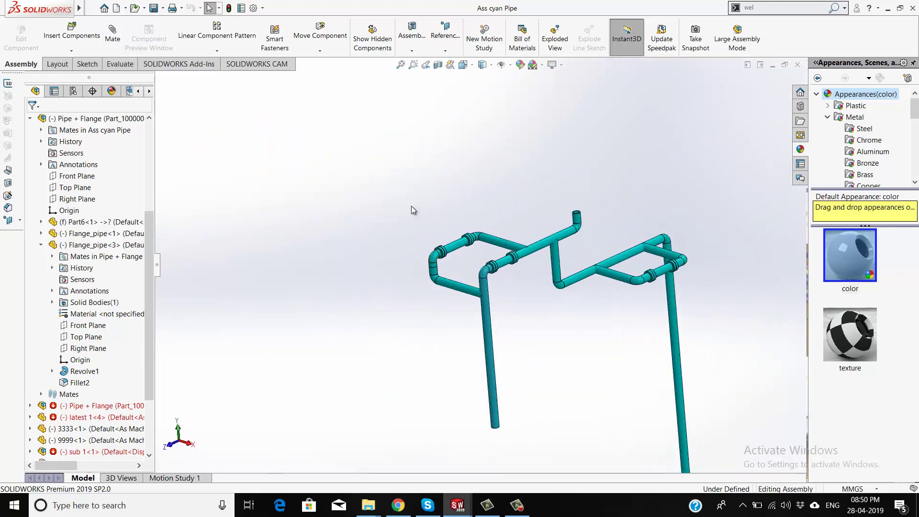
pyautogui.scroll(-5, 412, 206)
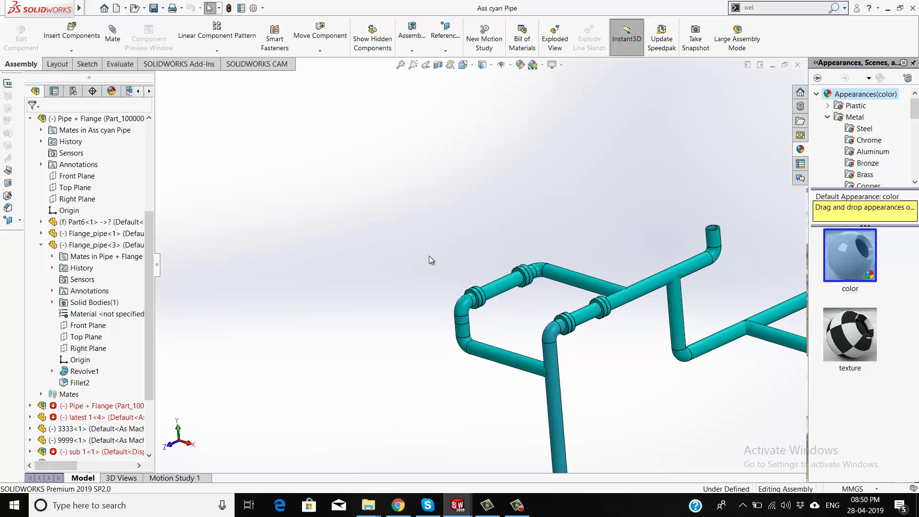
pyautogui.scroll(5, 428, 256)
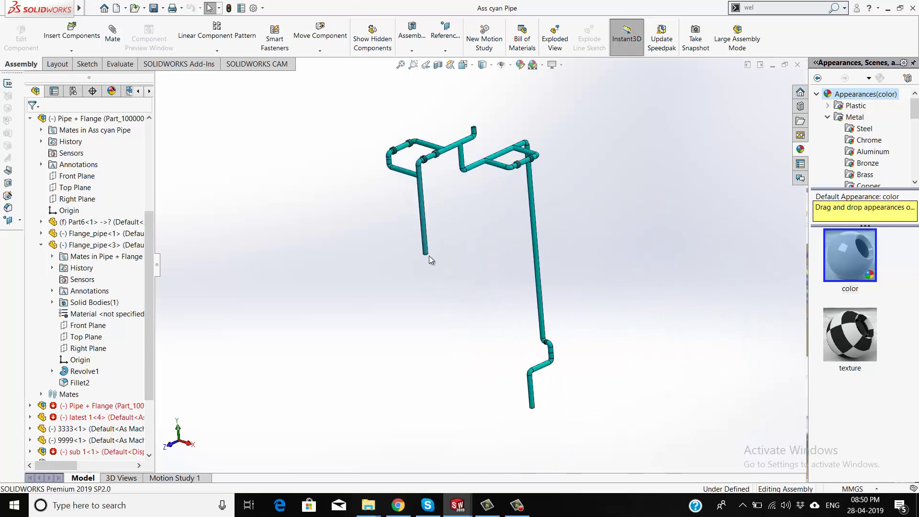
pyautogui.hotkey('ctrl', '7')
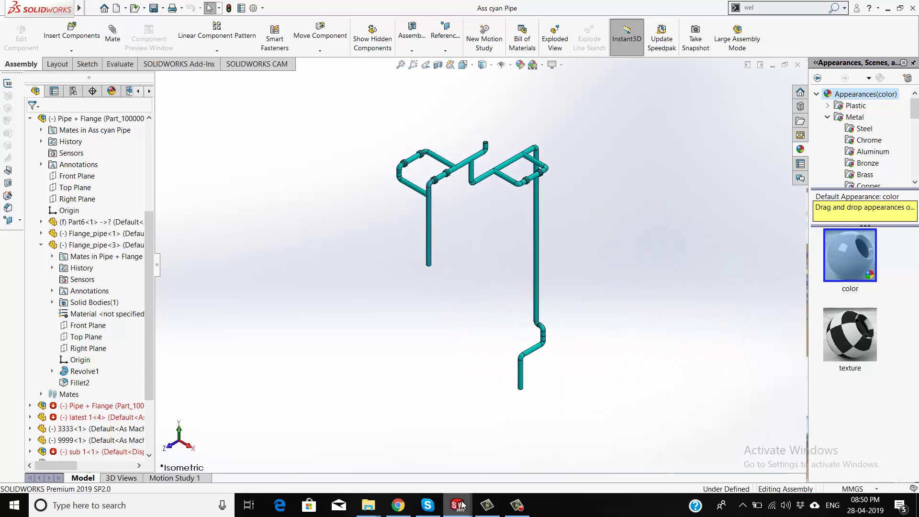
# Create a new blank Part document (Part12) via the New SOLIDWORKS Document dialog
pyautogui.click(125, 9)
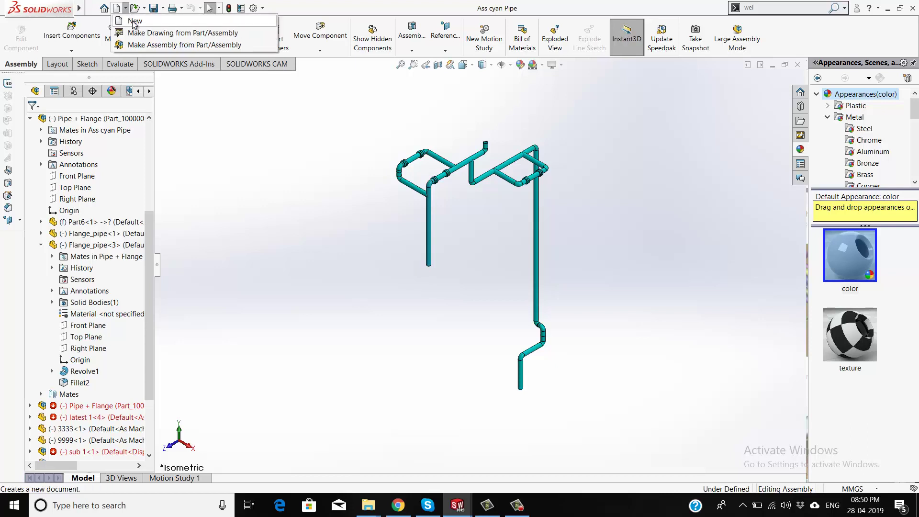
pyautogui.click(134, 23)
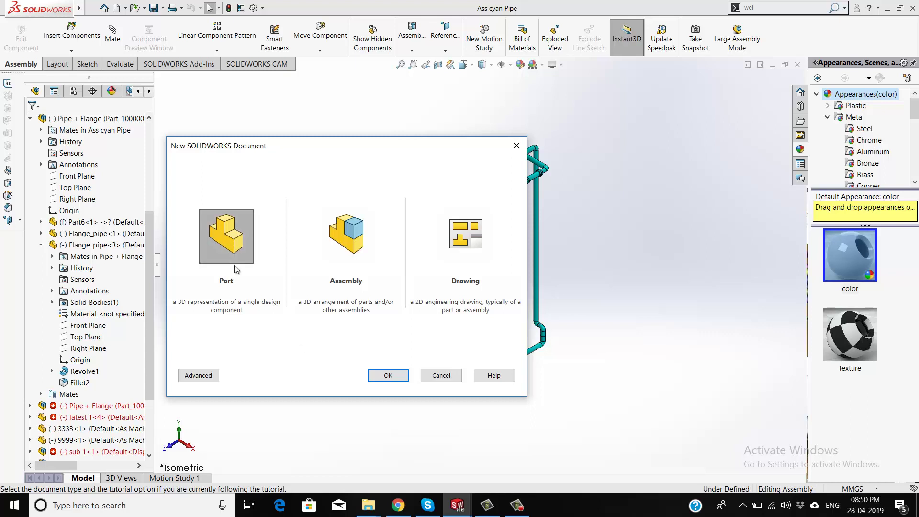
pyautogui.click(385, 376)
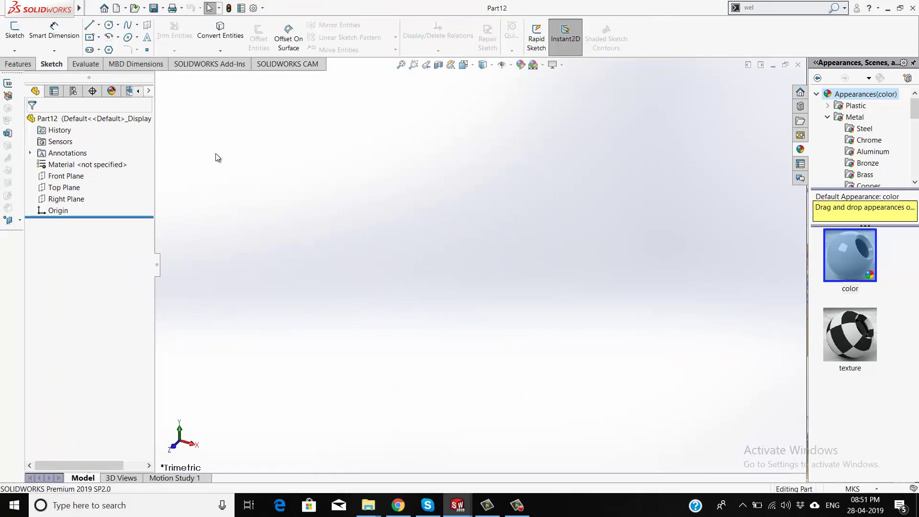
# Start 3DSketch1 from the Sketch dropdown with the Line tool active
pyautogui.click(15, 52)
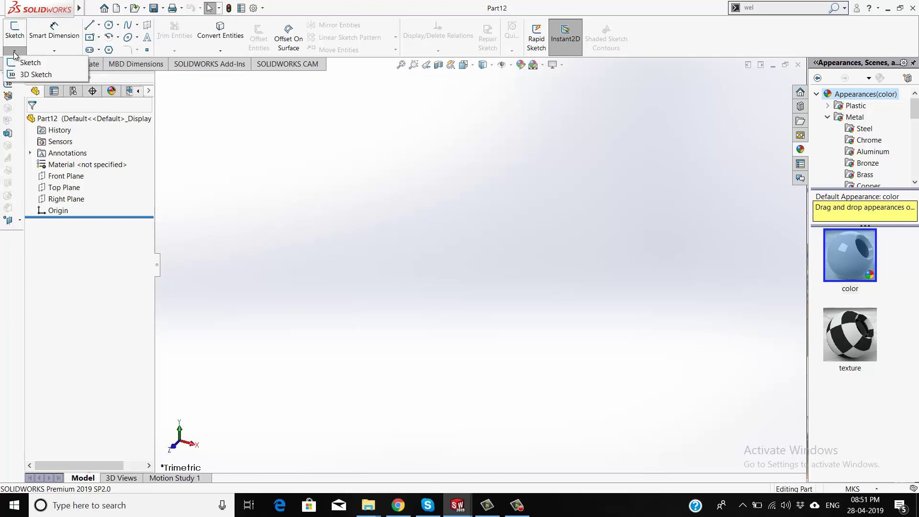
pyautogui.click(22, 75)
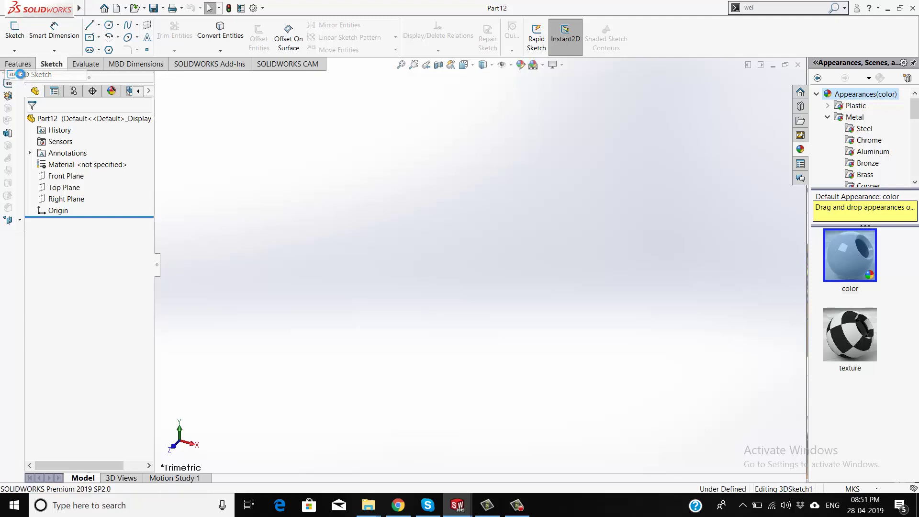
pyautogui.click(91, 30)
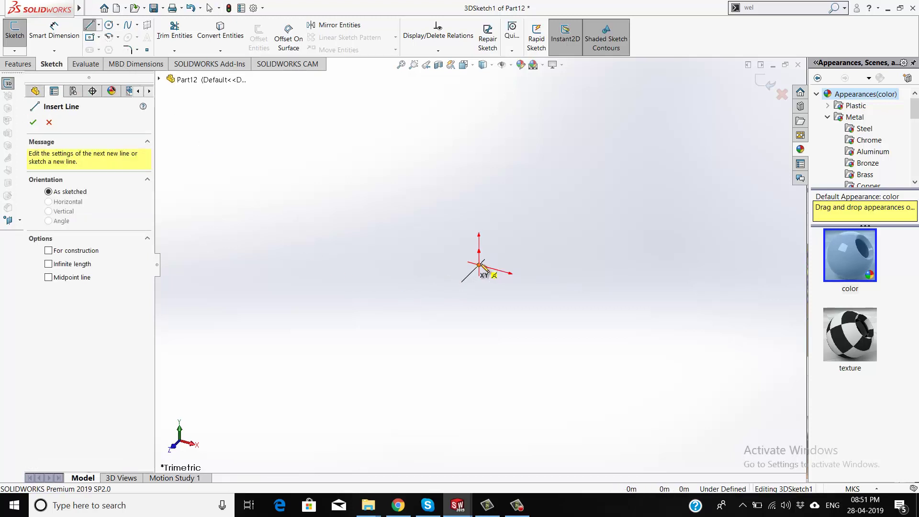
# Start the path at the origin and draw the first lines, switching to the YZ plane
pyautogui.click(480, 265)
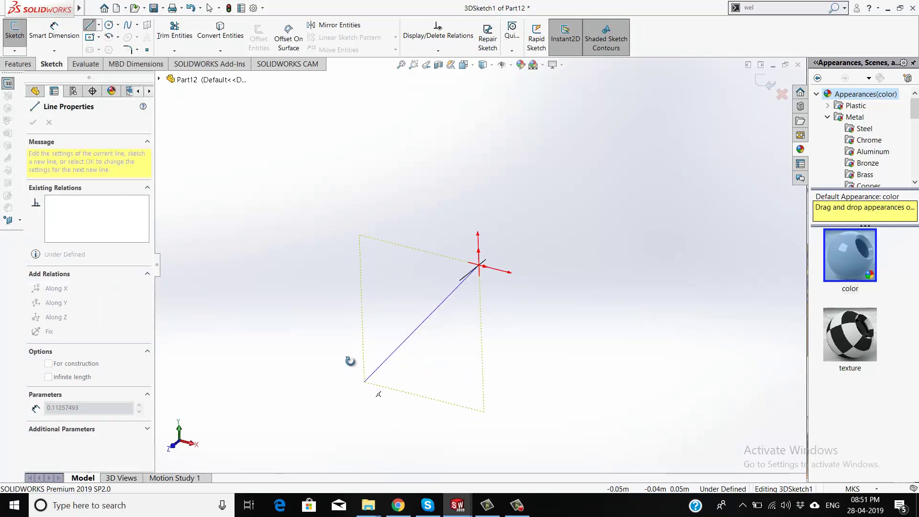
pyautogui.moveTo(350, 361)
pyautogui.mouseDown(button='middle')
pyautogui.moveTo(355, 351)
pyautogui.moveTo(331, 379)
pyautogui.mouseUp(button='middle')
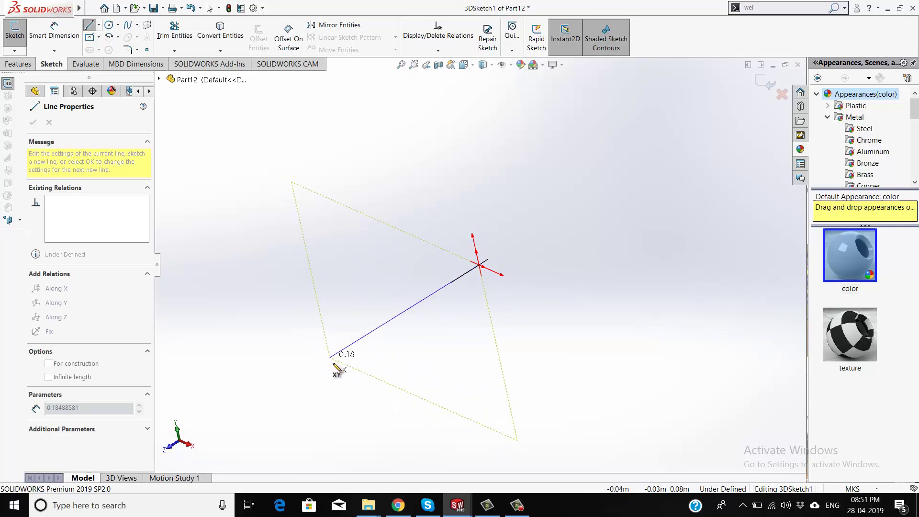
pyautogui.moveTo(338, 366)
pyautogui.mouseDown(button='middle')
pyautogui.moveTo(329, 342)
pyautogui.moveTo(332, 361)
pyautogui.moveTo(365, 318)
pyautogui.moveTo(377, 349)
pyautogui.moveTo(345, 332)
pyautogui.moveTo(350, 345)
pyautogui.mouseUp(button='middle')
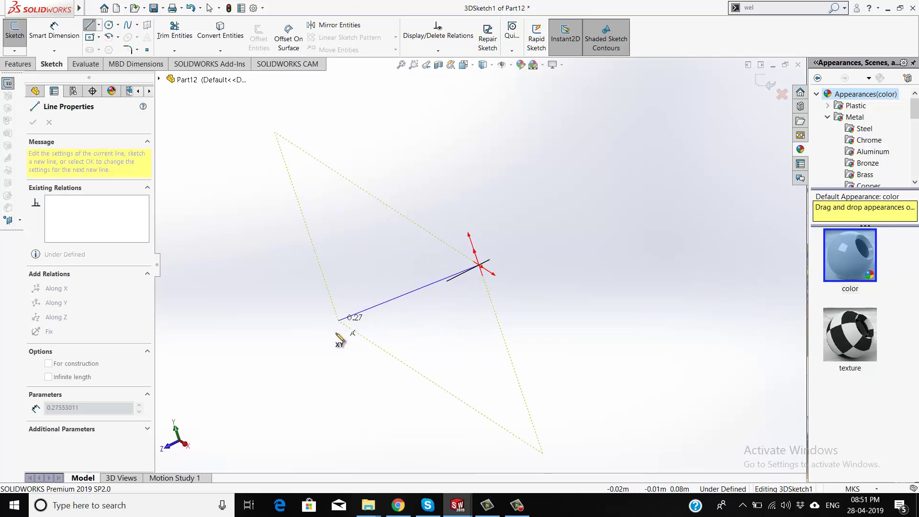
pyautogui.press('Tab')
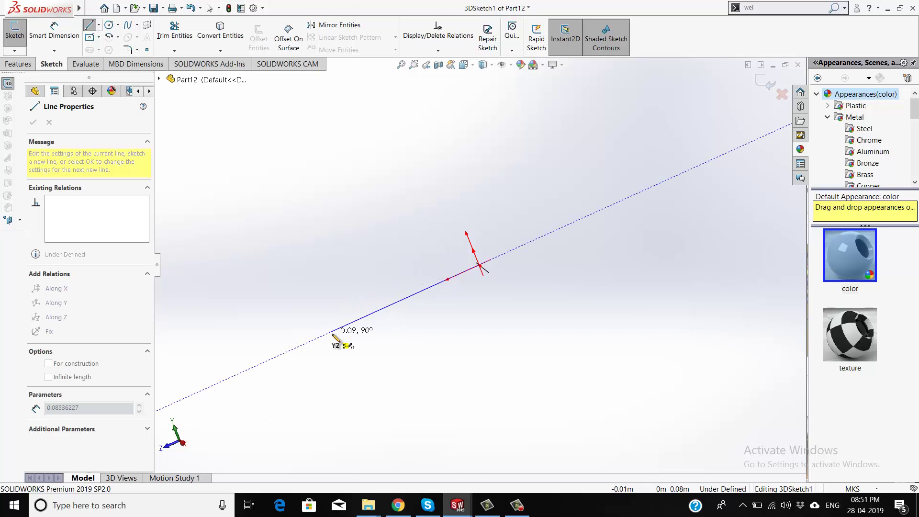
pyautogui.click(331, 332)
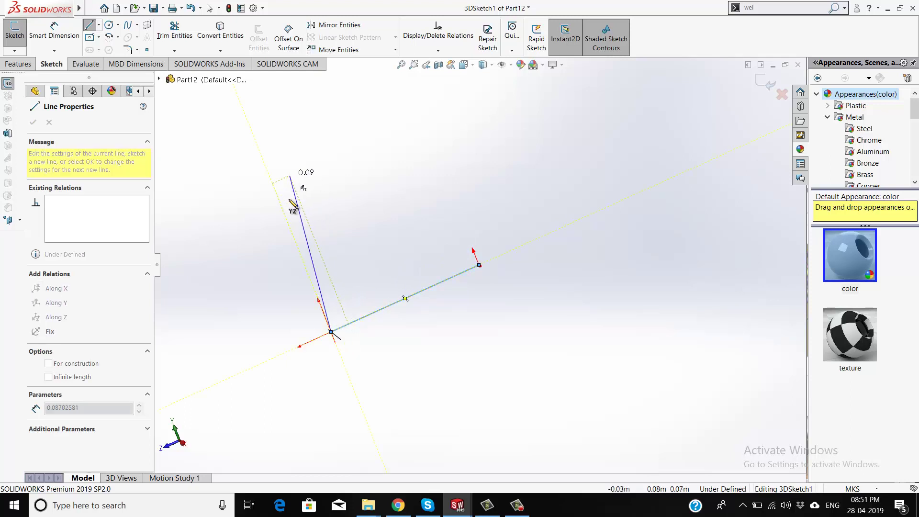
pyautogui.moveTo(371, 238)
pyautogui.mouseDown(button='middle')
pyautogui.moveTo(322, 220)
pyautogui.moveTo(363, 193)
pyautogui.moveTo(357, 201)
pyautogui.moveTo(344, 171)
pyautogui.mouseUp(button='middle')
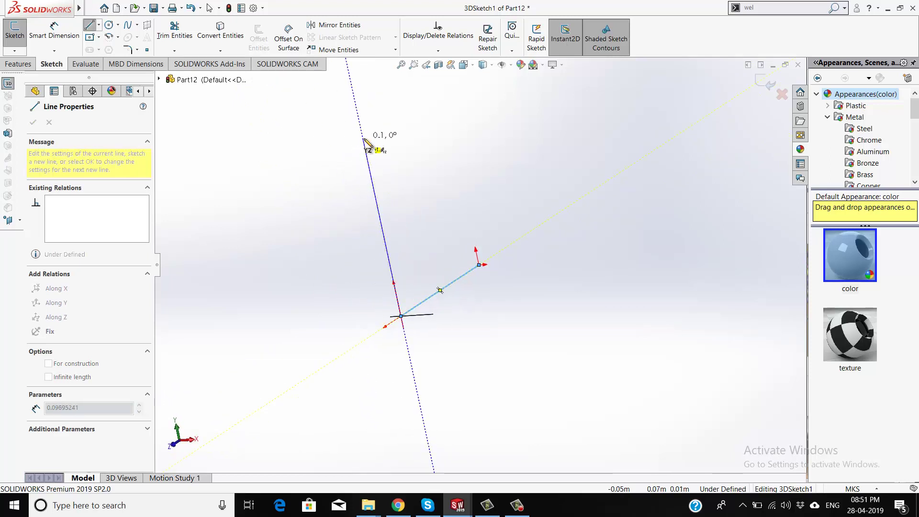
pyautogui.click(364, 140)
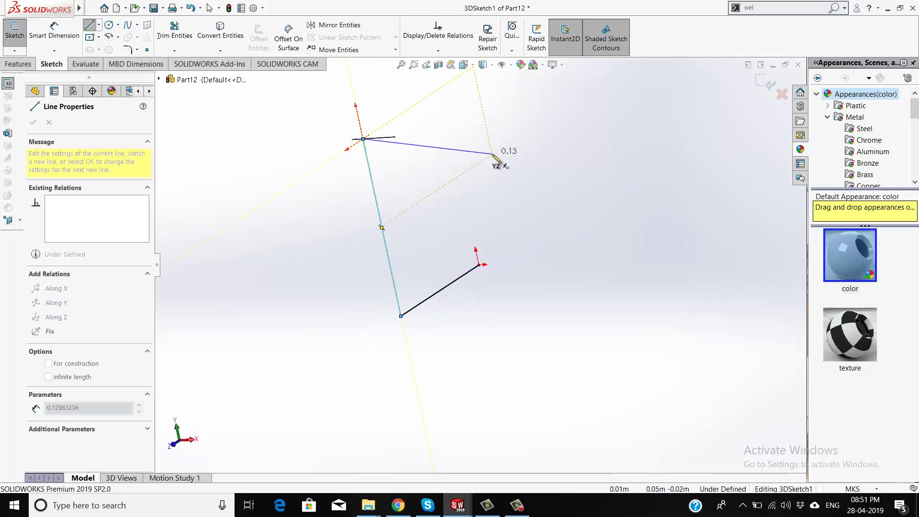
# Add the horizontal line along X and the vertical line down along Y, then stop drawing
pyautogui.moveTo(509, 163); pyautogui.dragTo(525, 177, button='middle')
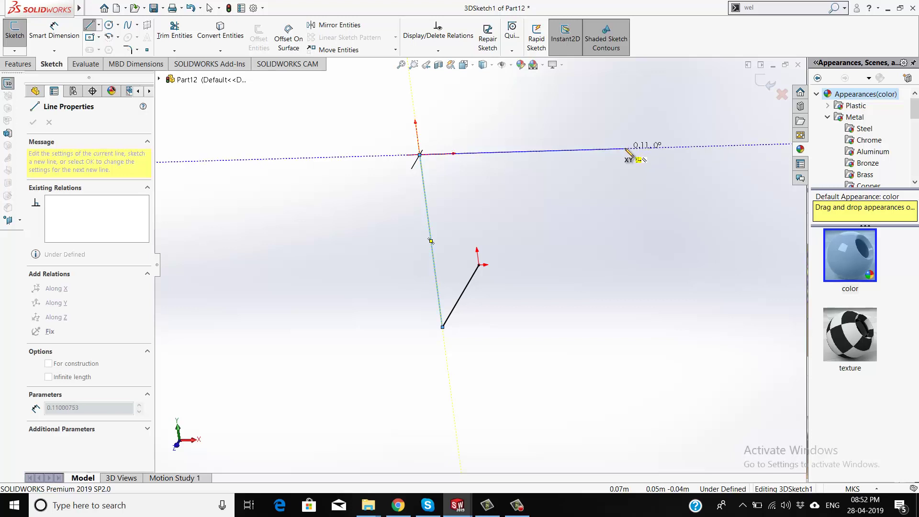
pyautogui.click(627, 149)
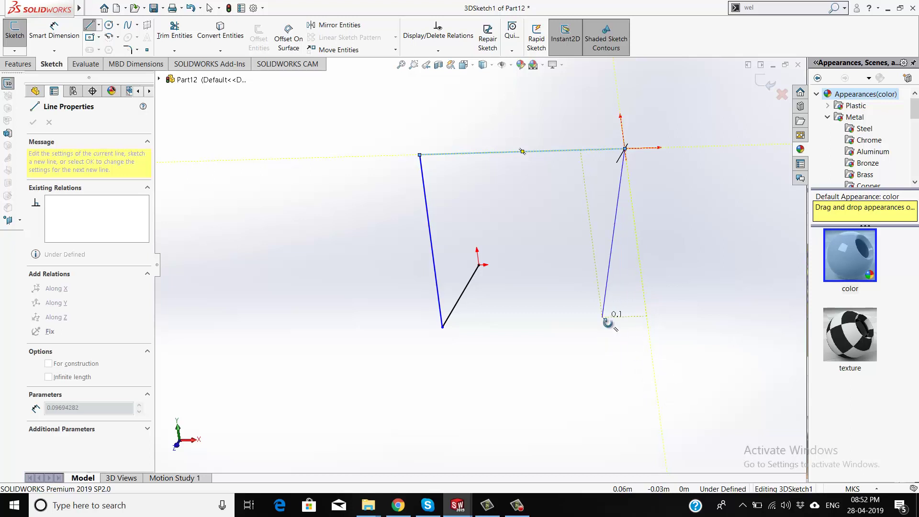
pyautogui.moveTo(608, 312); pyautogui.dragTo(664, 349, button='middle')
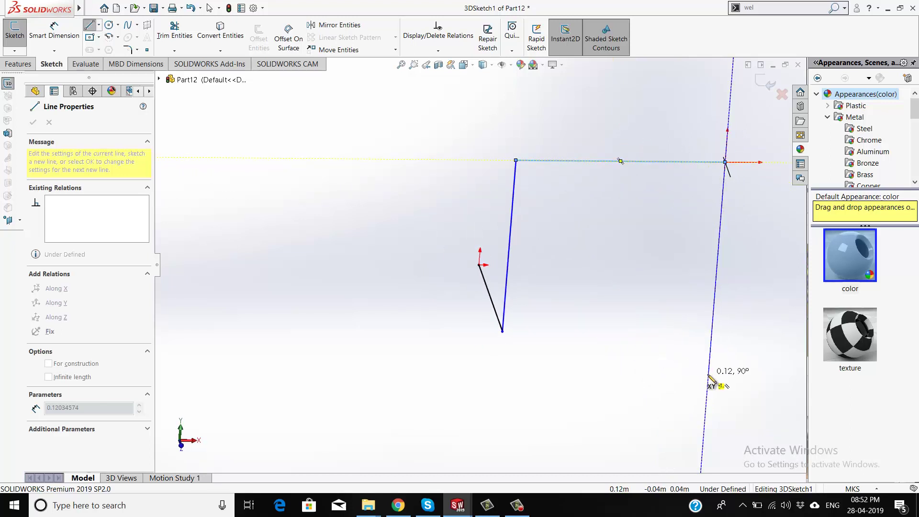
pyautogui.doubleClick(709, 375)
pyautogui.click(710, 375)
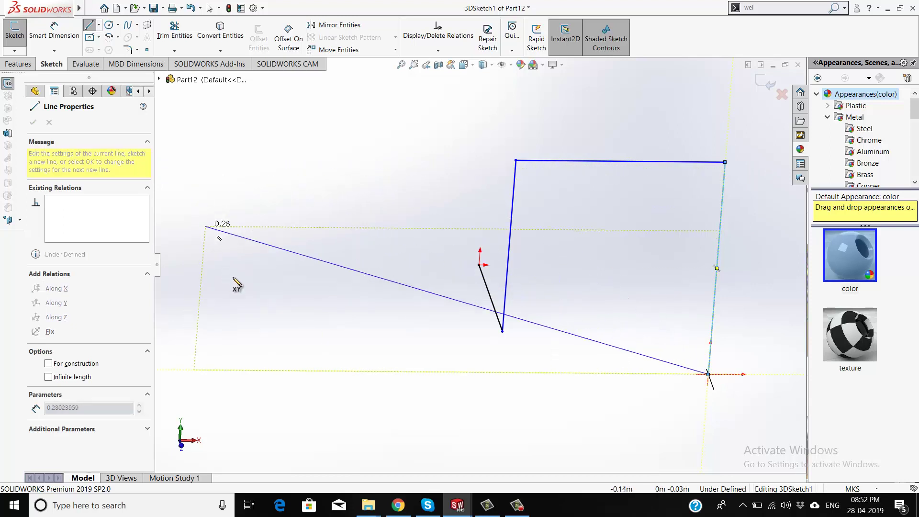
pyautogui.rightClick(347, 248)
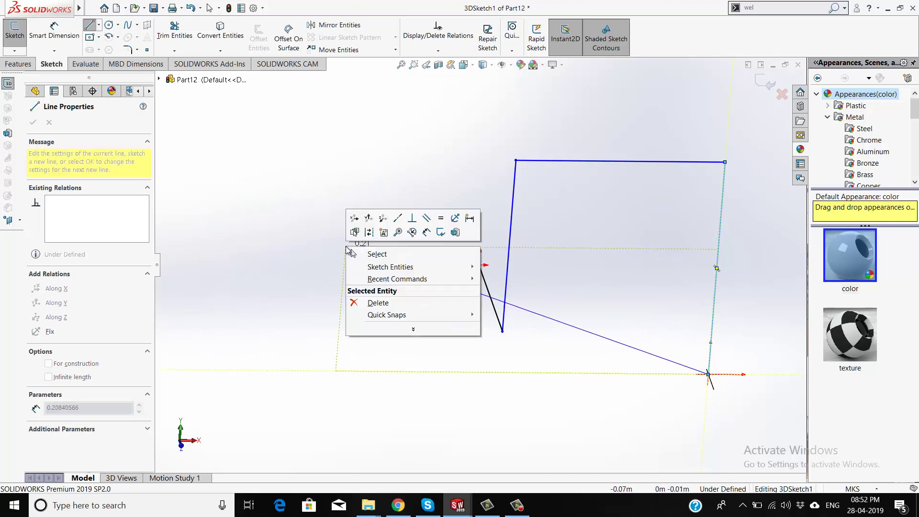
pyautogui.click(371, 254)
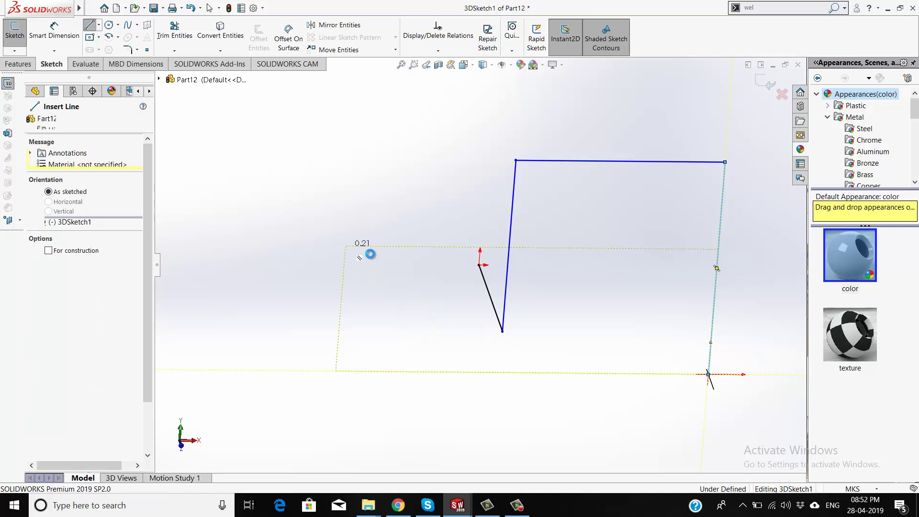
pyautogui.moveTo(464, 320)
pyautogui.mouseDown(button='middle')
pyautogui.moveTo(411, 291)
pyautogui.moveTo(412, 300)
pyautogui.mouseUp(button='middle')
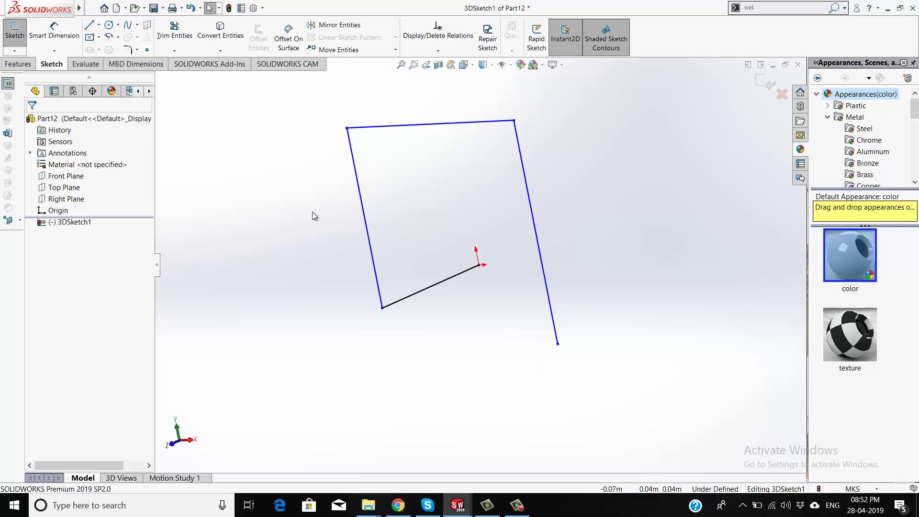
# Add a 0.09 m Smart Dimension to the line running from the origin
pyautogui.click(46, 38)
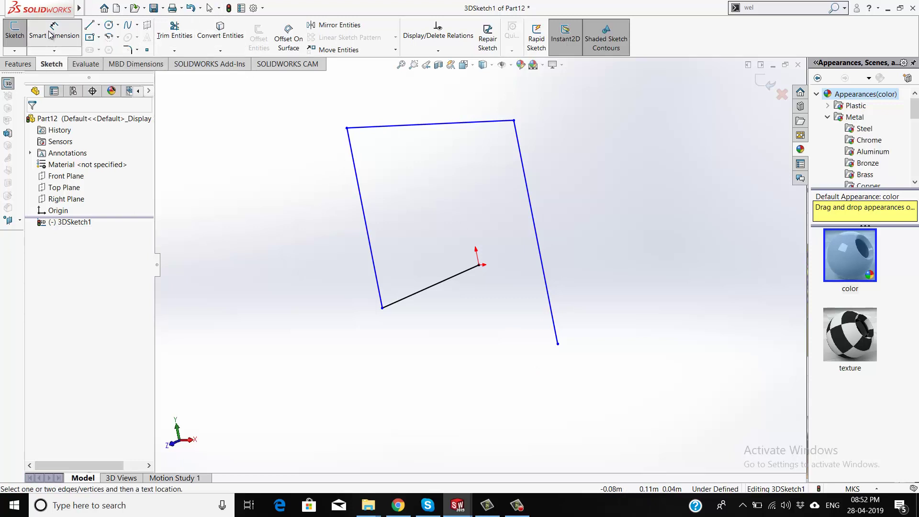
pyautogui.click(439, 337)
pyautogui.click(453, 383)
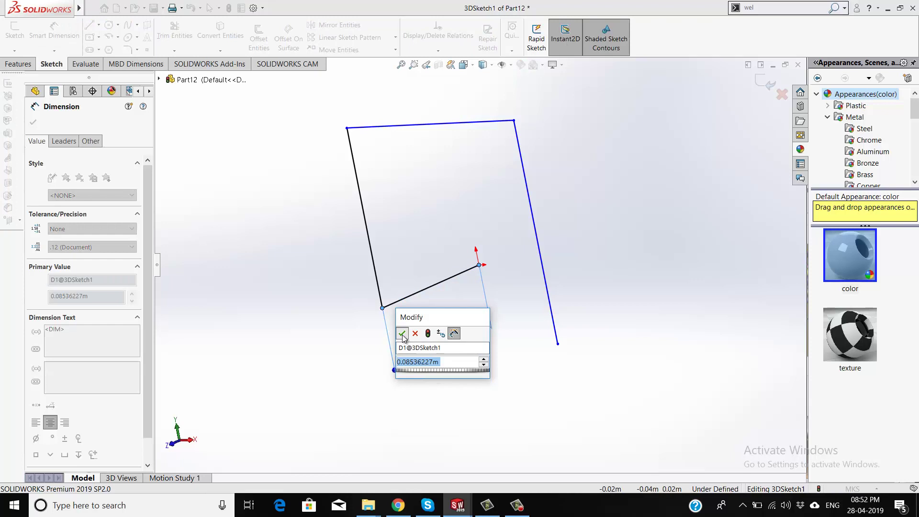
pyautogui.click(402, 334)
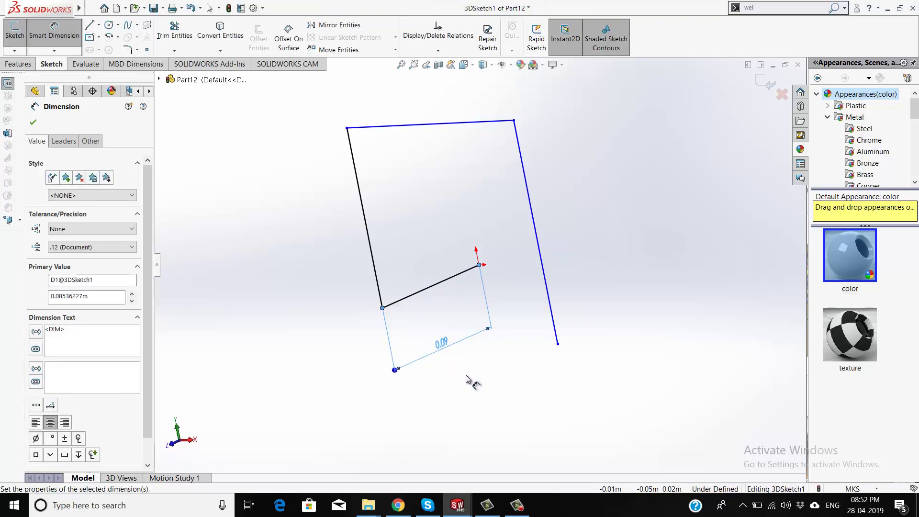
pyautogui.click(33, 123)
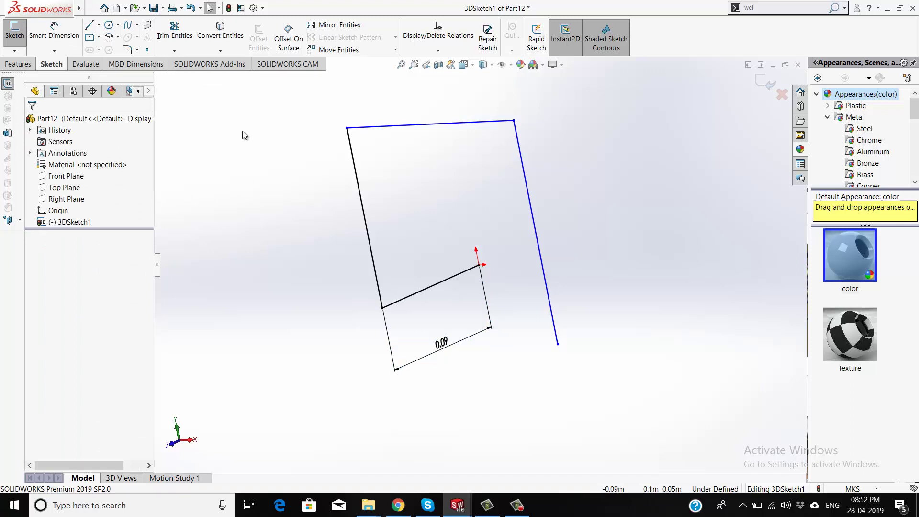
# Set the Document Properties units to MMGS (millimeter, gram, second)
pyautogui.click(264, 9)
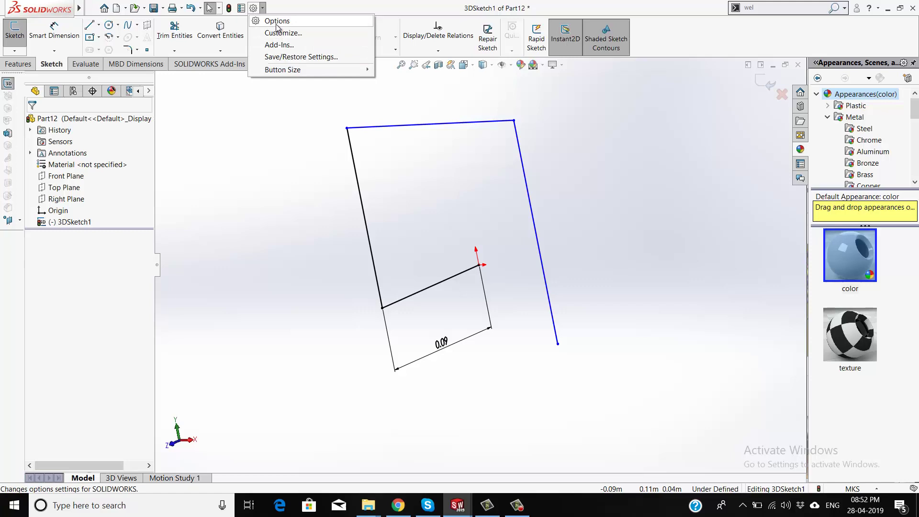
pyautogui.click(277, 24)
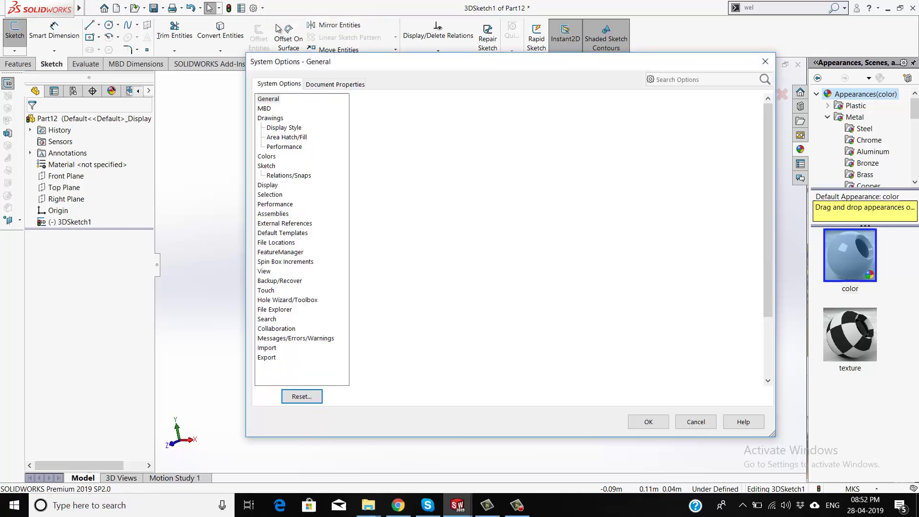
pyautogui.click(313, 85)
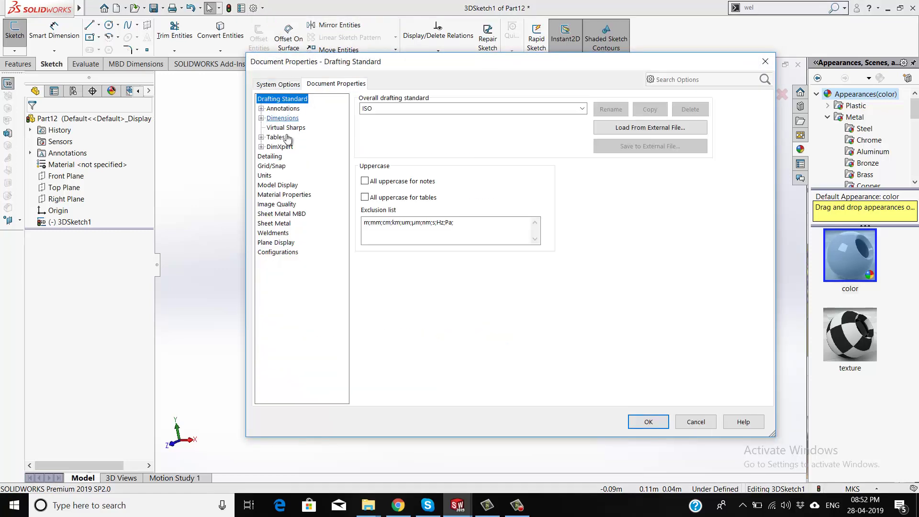
pyautogui.click(266, 177)
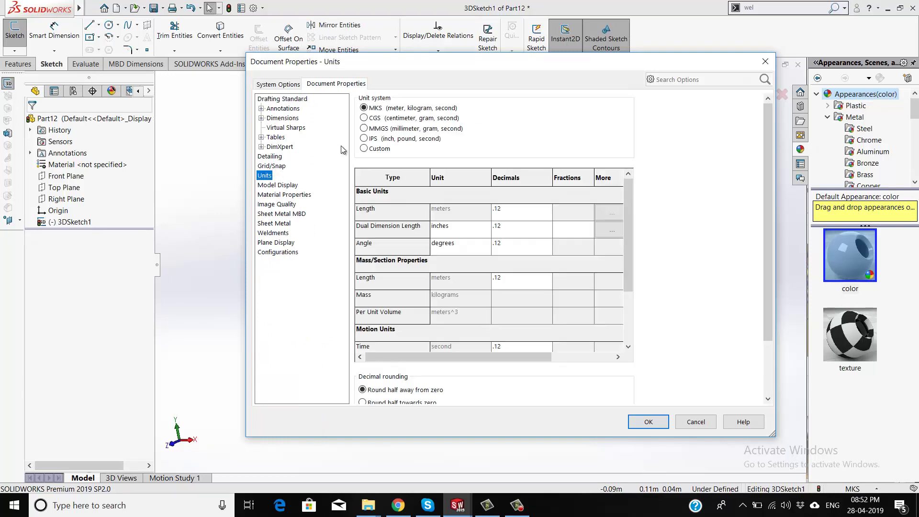
pyautogui.click(364, 129)
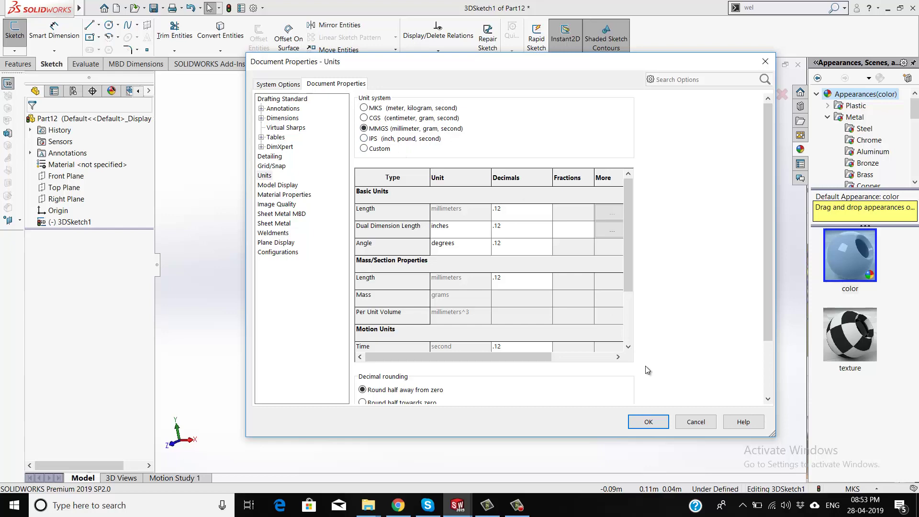
pyautogui.click(649, 421)
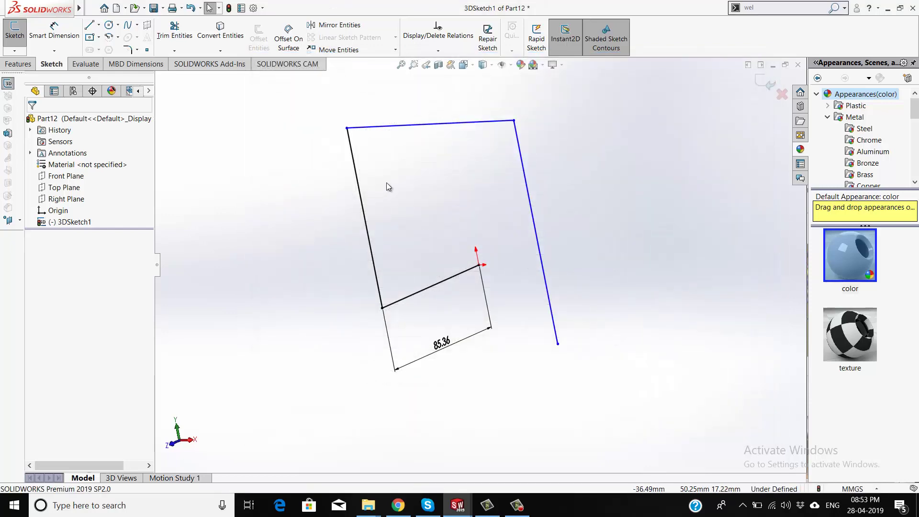
# Change the origin line's 85.36 dimension to 150 and dimension the left line at 150 mm
pyautogui.doubleClick(442, 345)
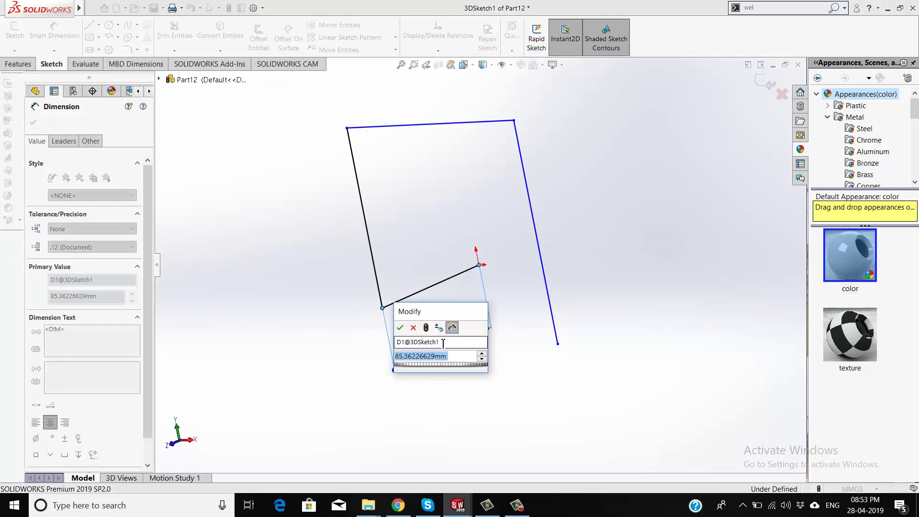
pyautogui.write('150')
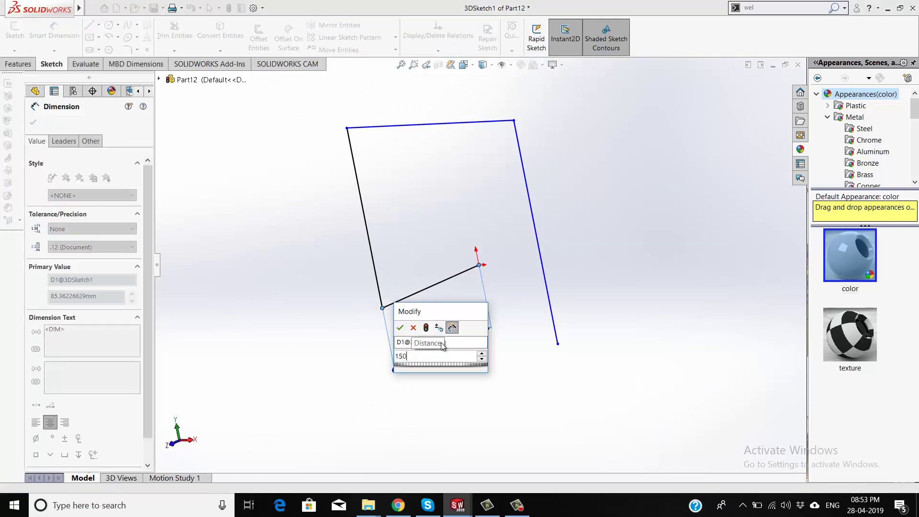
pyautogui.press('Return')
pyautogui.click(33, 122)
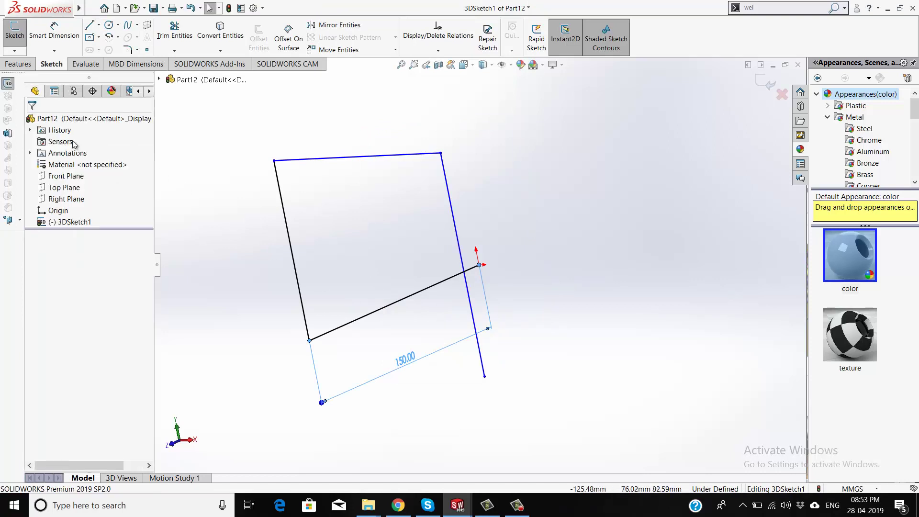
pyautogui.click(54, 30)
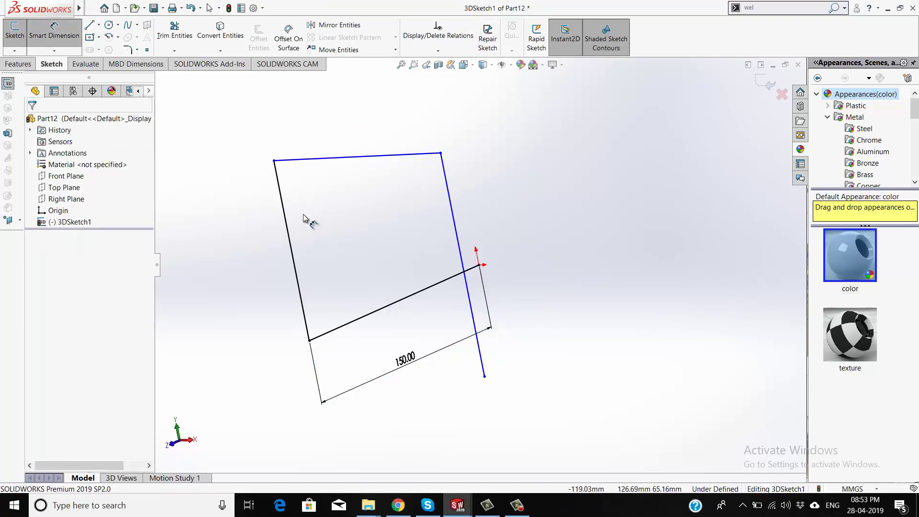
pyautogui.click(285, 206)
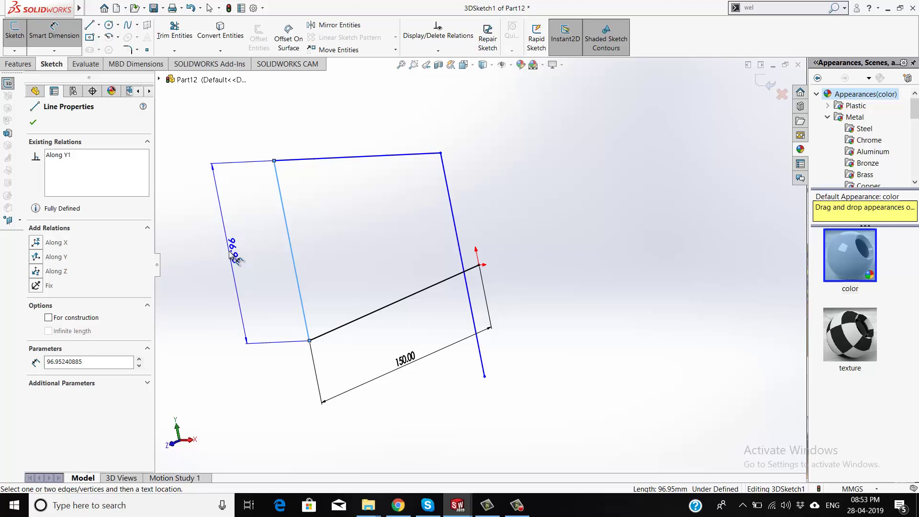
pyautogui.click(234, 257)
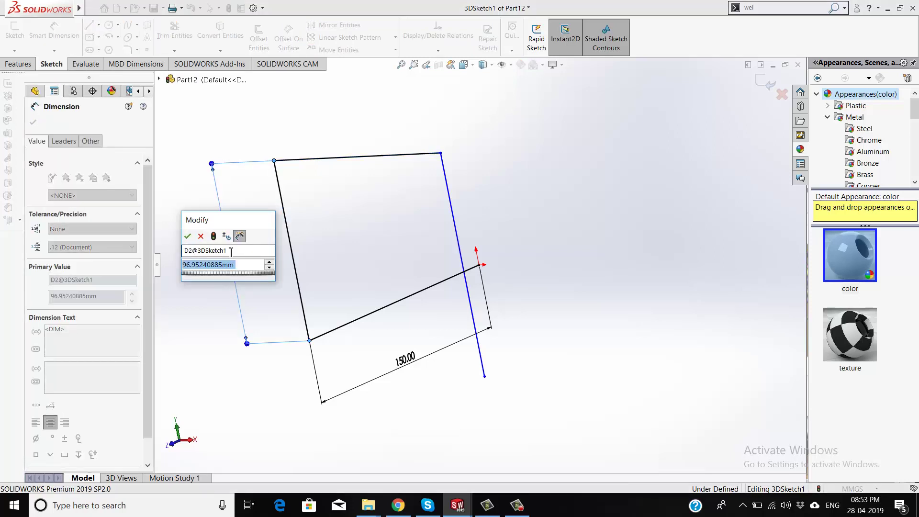
pyautogui.write('150')
pyautogui.press('Return')
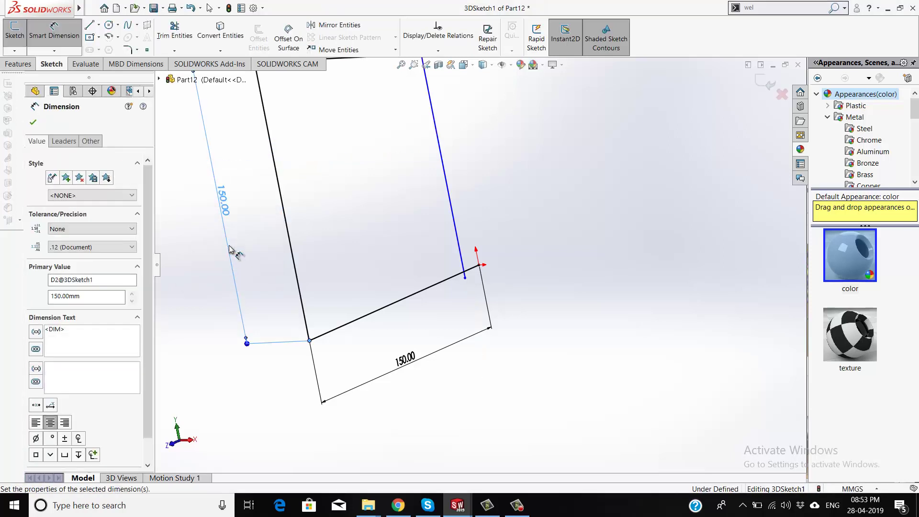
pyautogui.press('z')
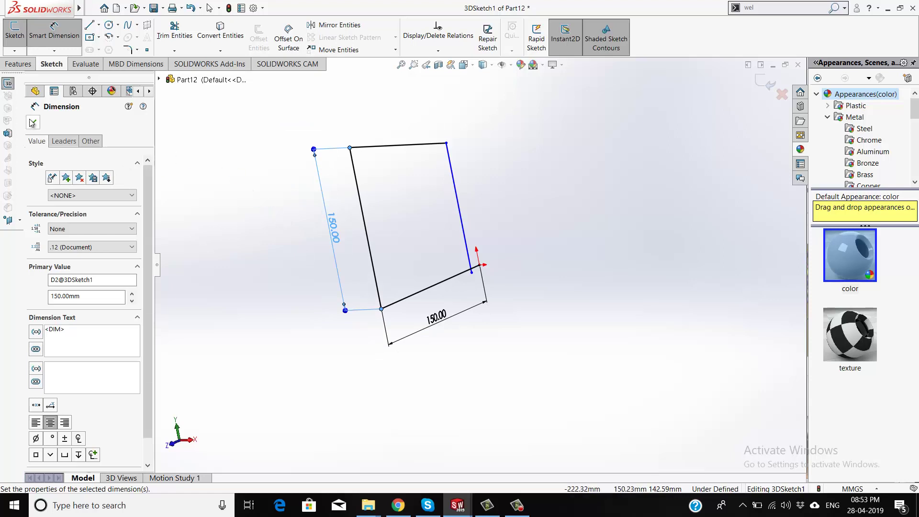
pyautogui.click(32, 123)
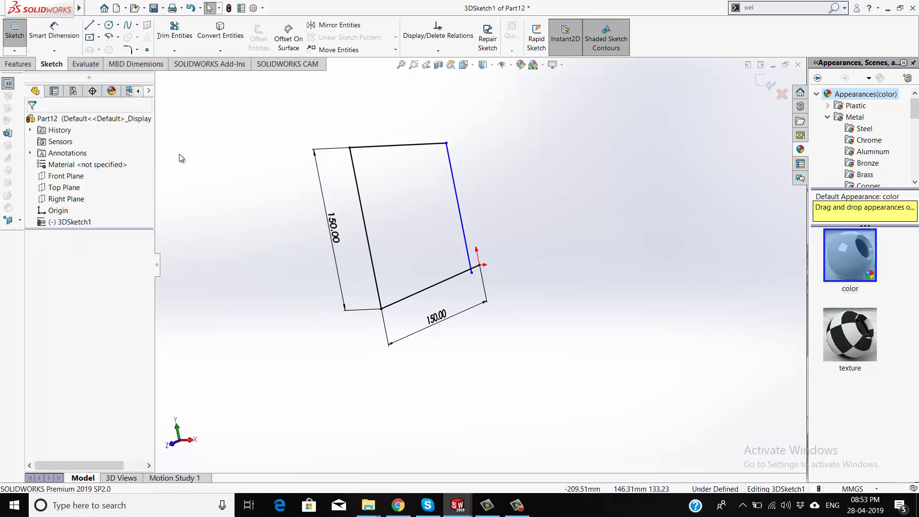
# Dimension the top line at 150 mm and the right line at 250 mm
pyautogui.click(68, 34)
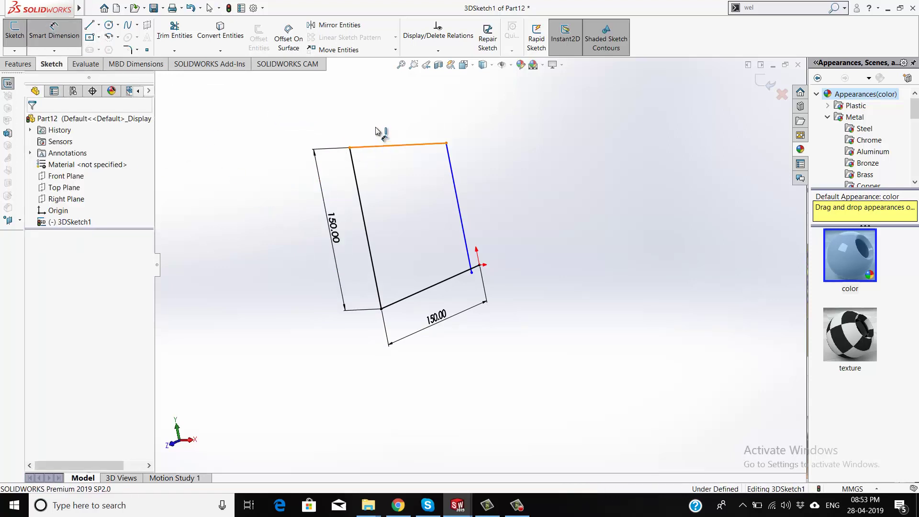
pyautogui.click(378, 131)
pyautogui.click(370, 113)
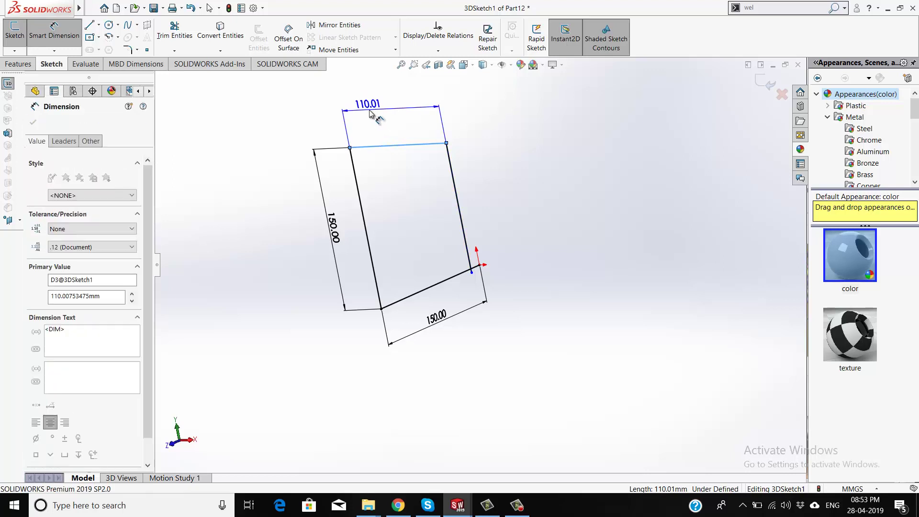
pyautogui.write('150')
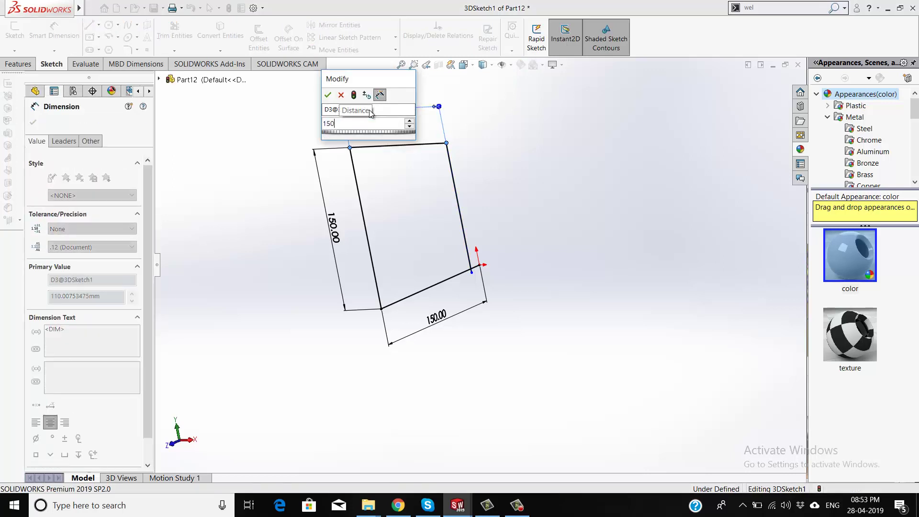
pyautogui.press('Return')
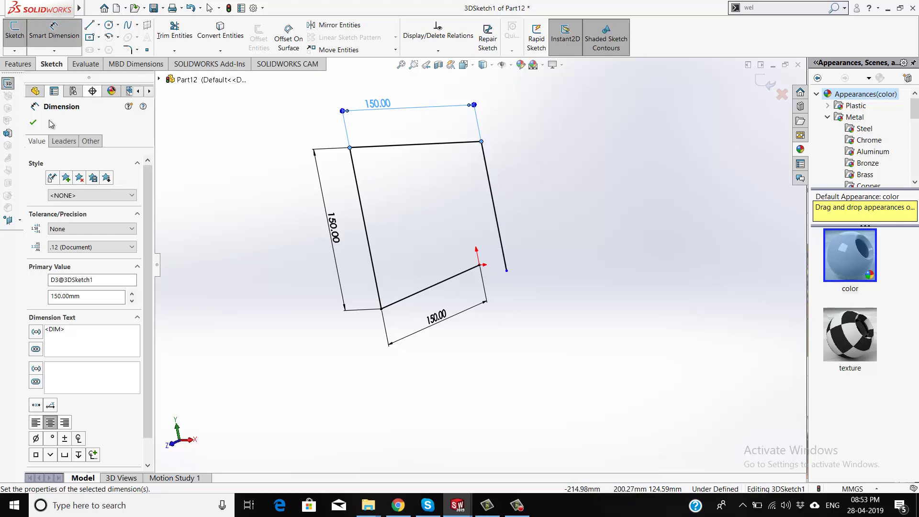
pyautogui.click(32, 123)
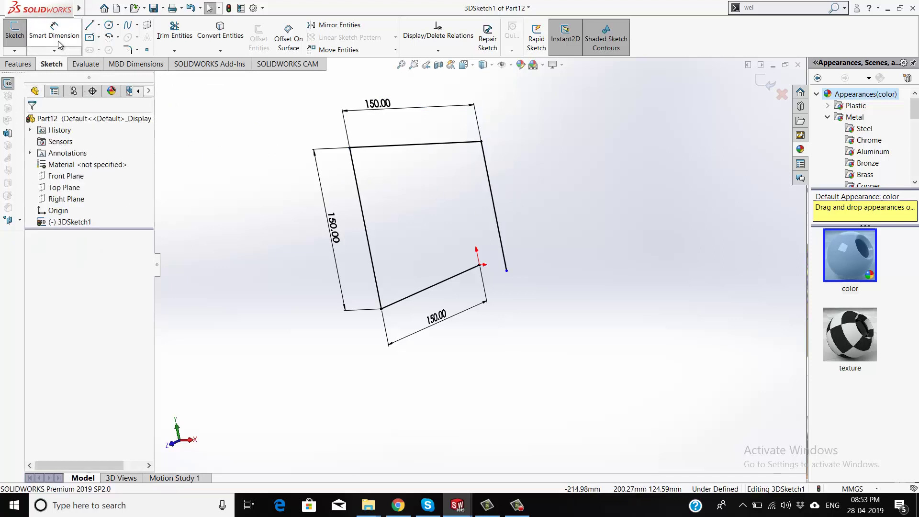
pyautogui.click(489, 189)
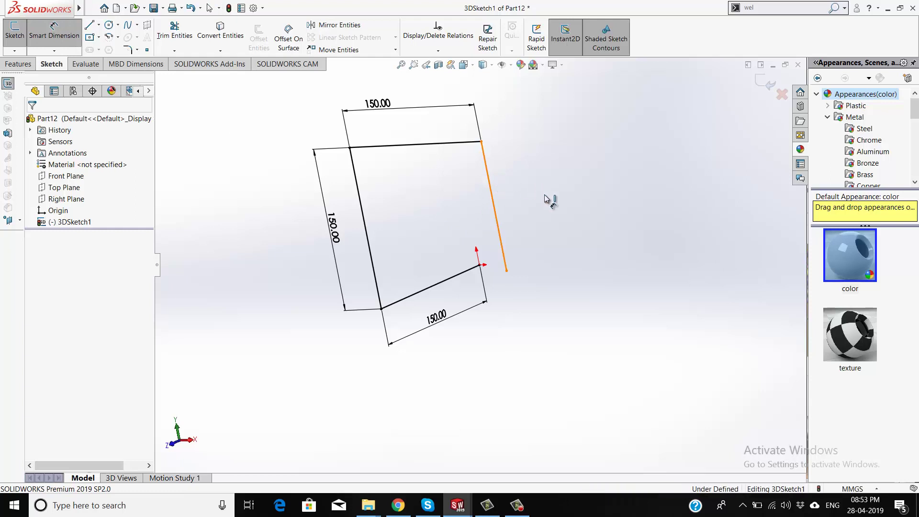
pyautogui.click(572, 206)
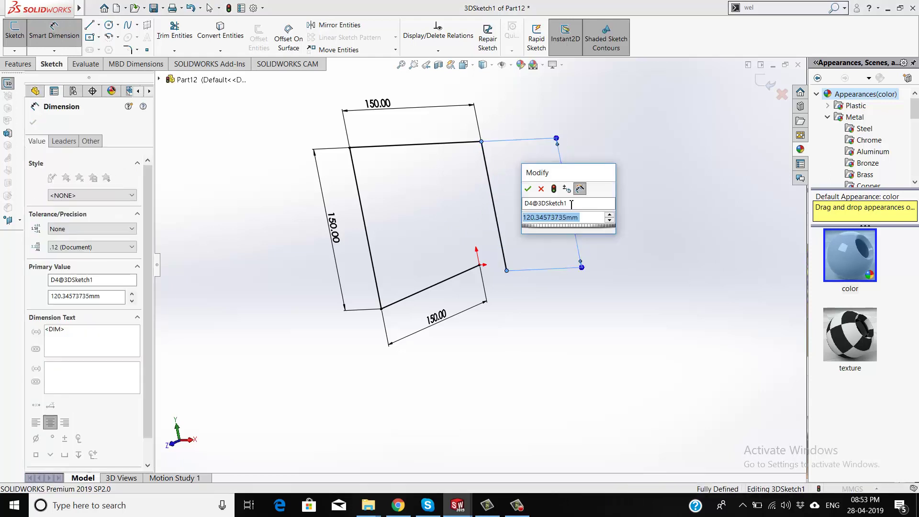
pyautogui.write('250')
pyautogui.press('Return')
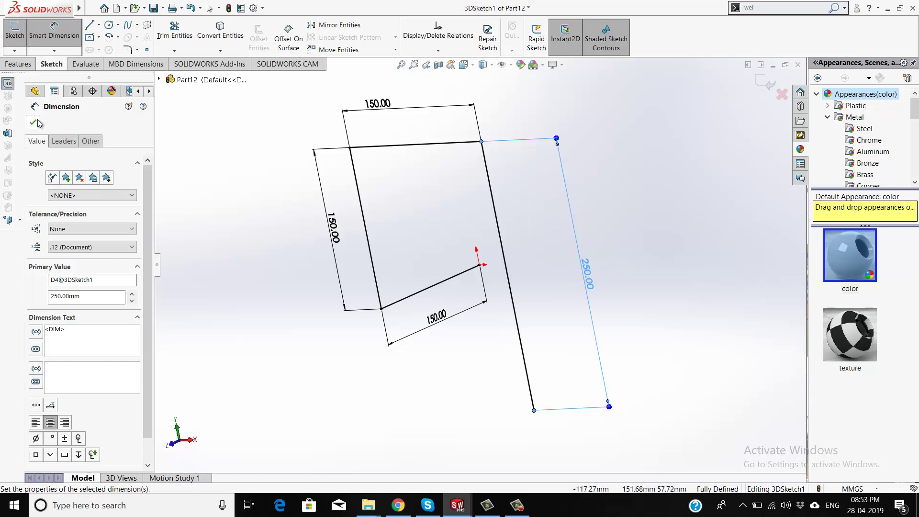
pyautogui.click(33, 122)
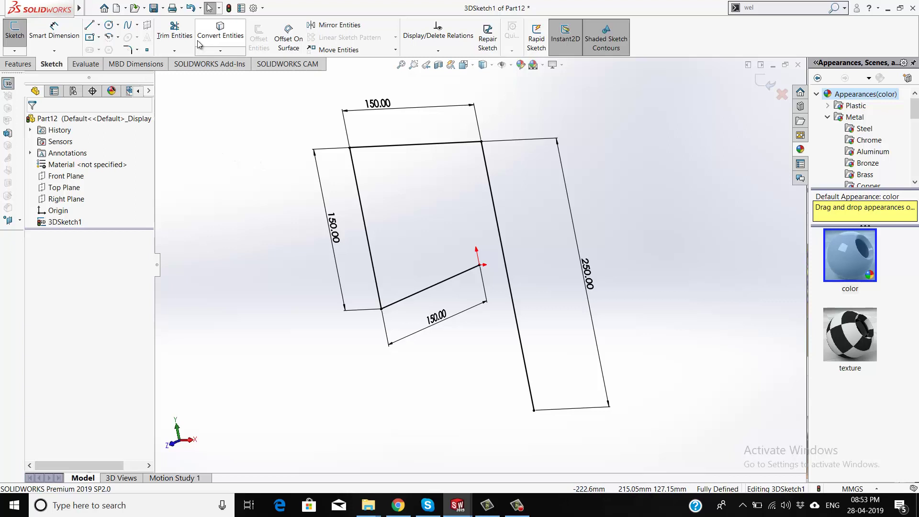
# Pick the line pairs at the bottom-left, top-left and top-right corners for sketch fillets
pyautogui.click(128, 50)
pyautogui.click(377, 272)
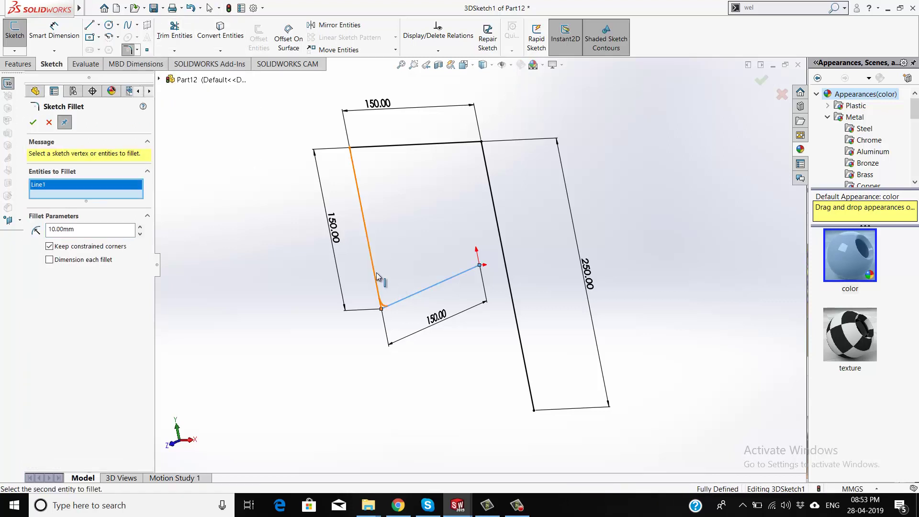
pyautogui.click(377, 273)
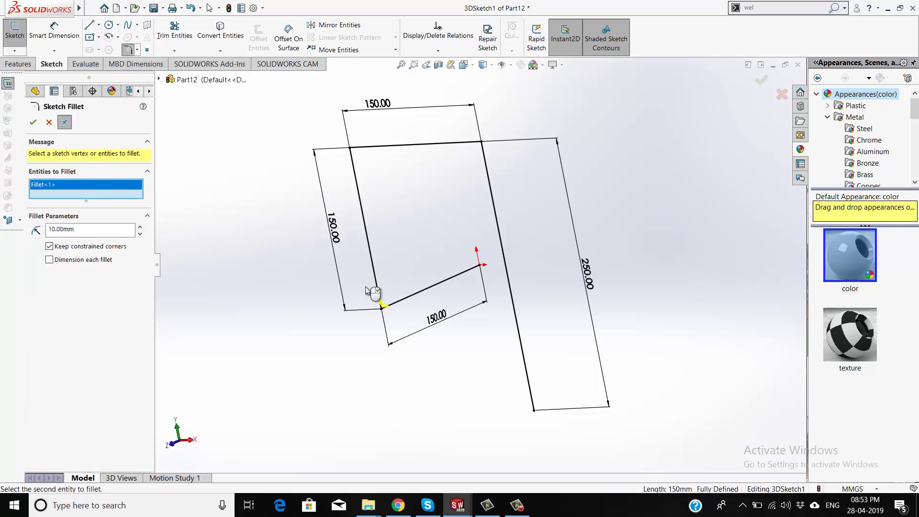
pyautogui.click(353, 165)
pyautogui.click(358, 149)
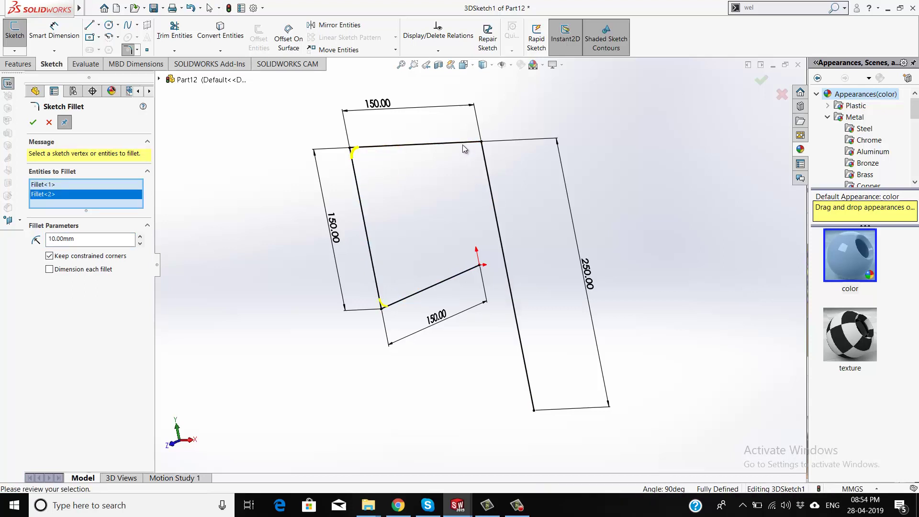
pyautogui.click(484, 152)
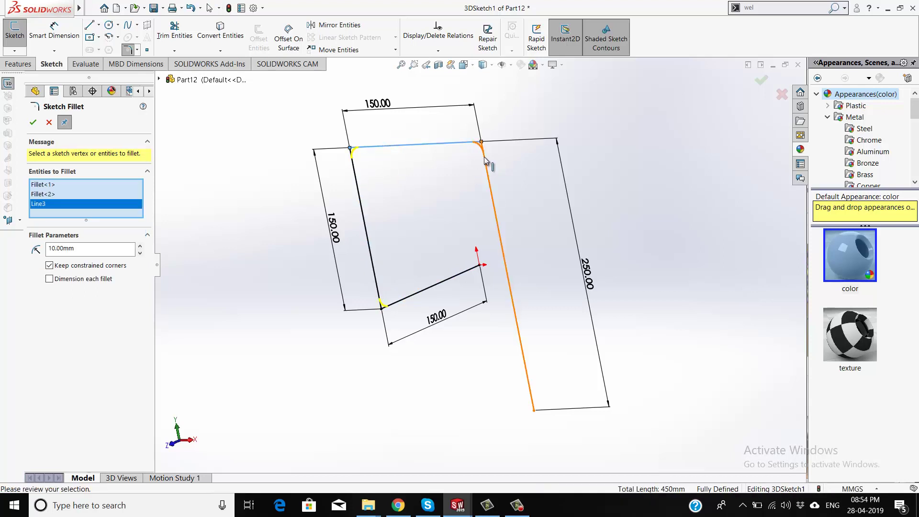
pyautogui.click(529, 383)
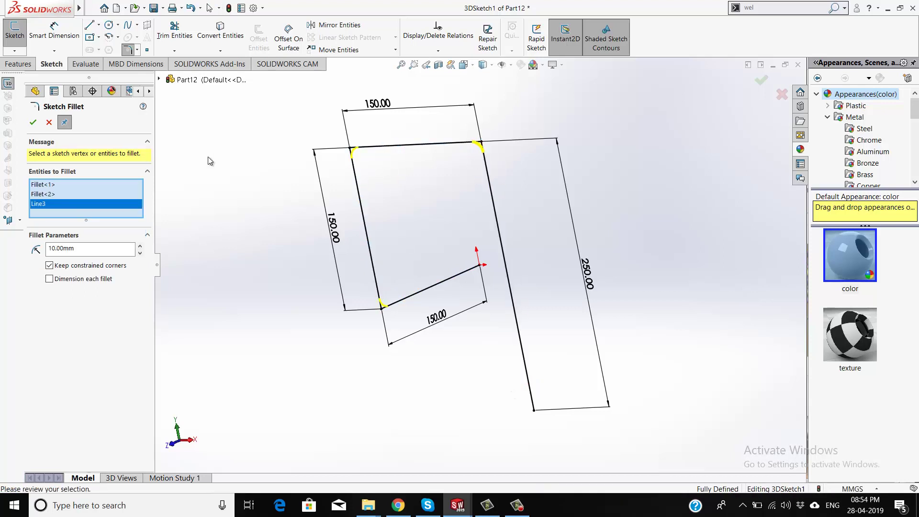
# Set the fillet radius to 25 mm, create the fillets, and inspect them
pyautogui.doubleClick(85, 249)
pyautogui.write('25')
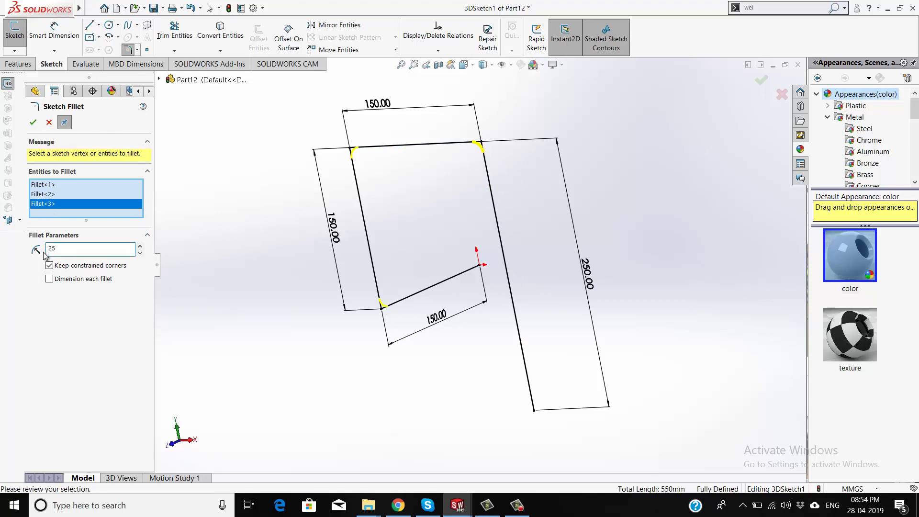
pyautogui.press('Return')
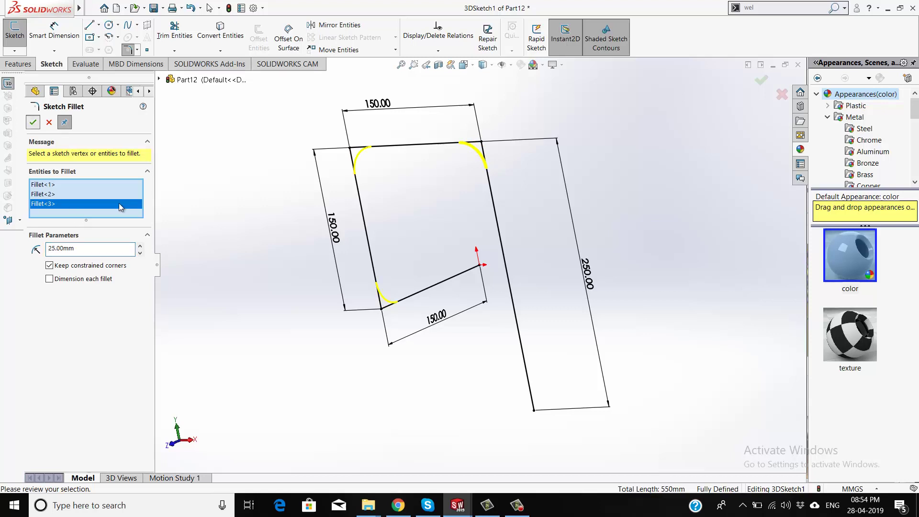
pyautogui.click(32, 122)
pyautogui.moveTo(249, 336)
pyautogui.mouseDown(button='middle')
pyautogui.moveTo(288, 332)
pyautogui.moveTo(269, 332)
pyautogui.moveTo(260, 304)
pyautogui.mouseUp(button='middle')
pyautogui.click(33, 122)
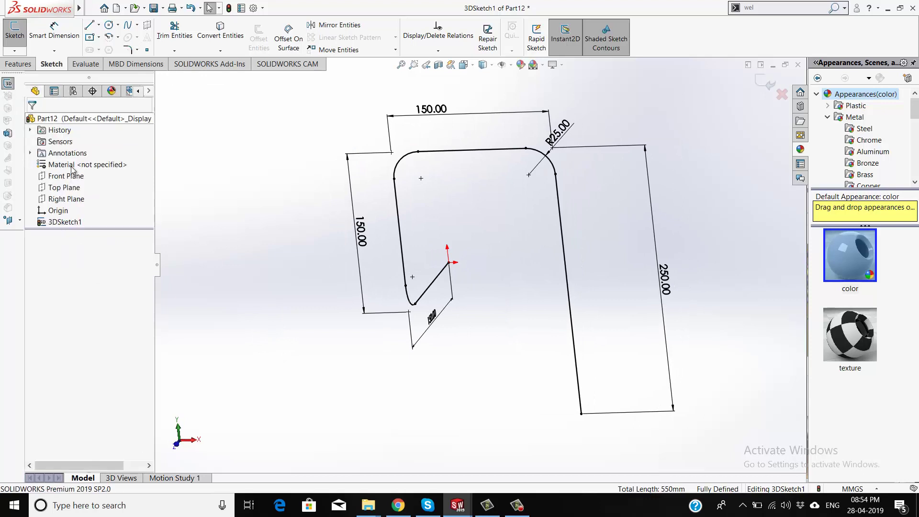
pyautogui.moveTo(488, 365)
pyautogui.mouseDown(button='middle')
pyautogui.moveTo(468, 360)
pyautogui.moveTo(510, 354)
pyautogui.moveTo(503, 353)
pyautogui.mouseUp(button='middle')
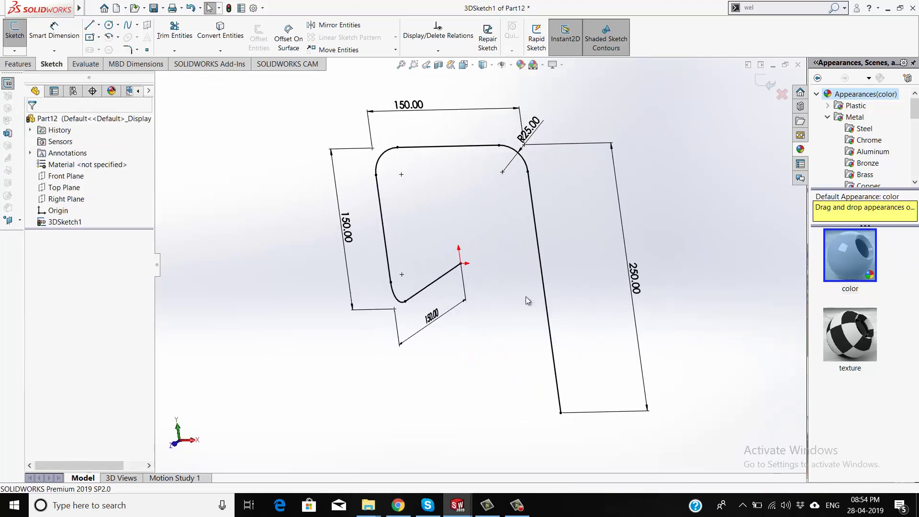
# Exit 3DSketch1 and clear the selection
pyautogui.click(761, 88)
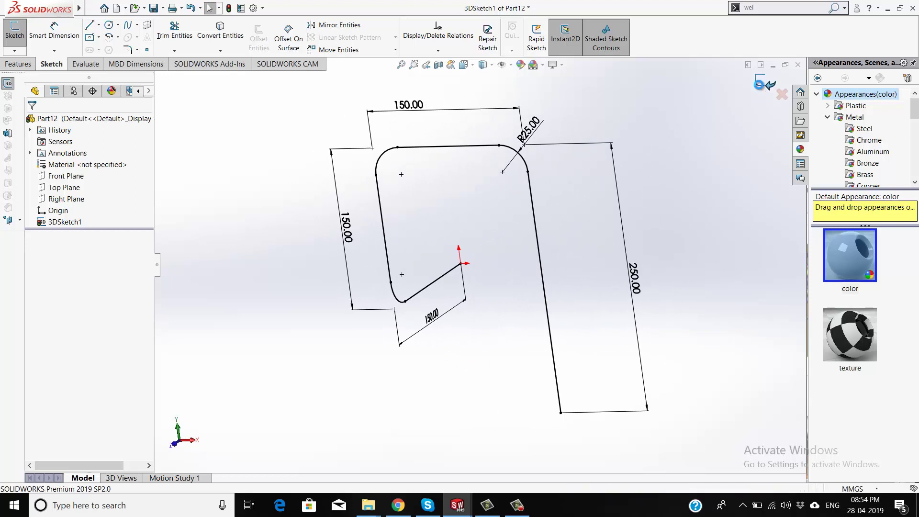
pyautogui.click(637, 154)
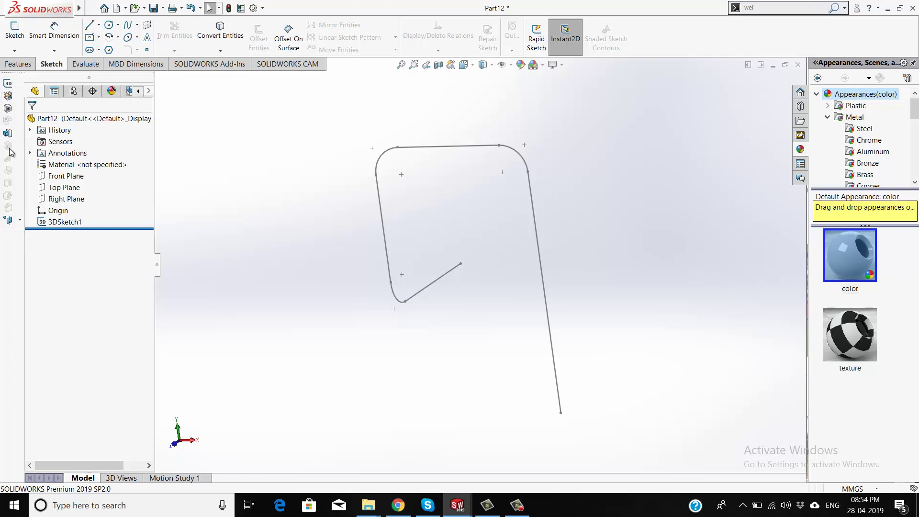
# Add a Weldment feature to Part12 using the 'wel' command search
pyautogui.click(765, 8)
pyautogui.write('w')
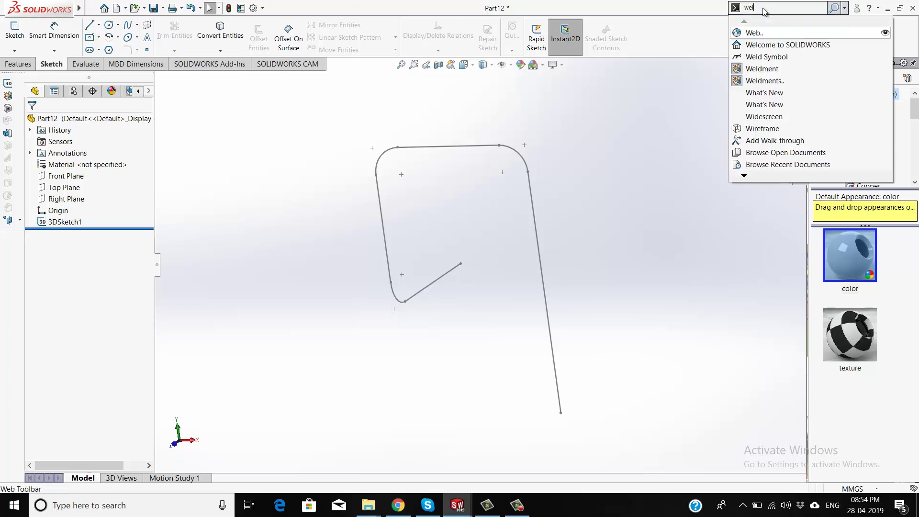
pyautogui.write('el')
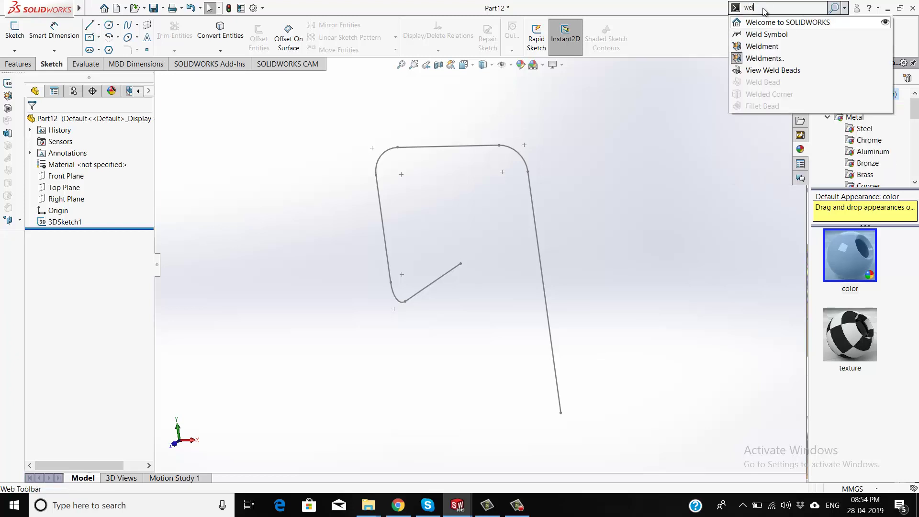
pyautogui.click(763, 46)
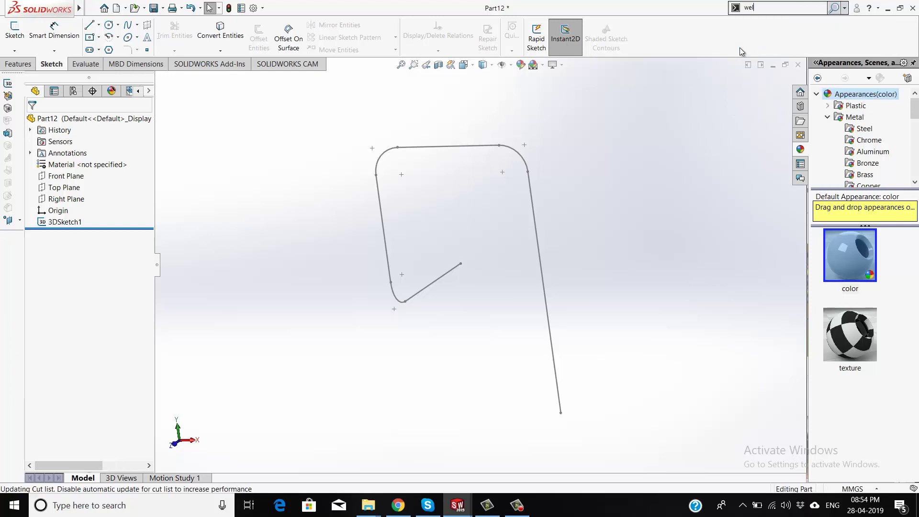
# Start a Structural Member with iso standard, pipe profile and 33.7 x 4.0 size
pyautogui.click(7, 109)
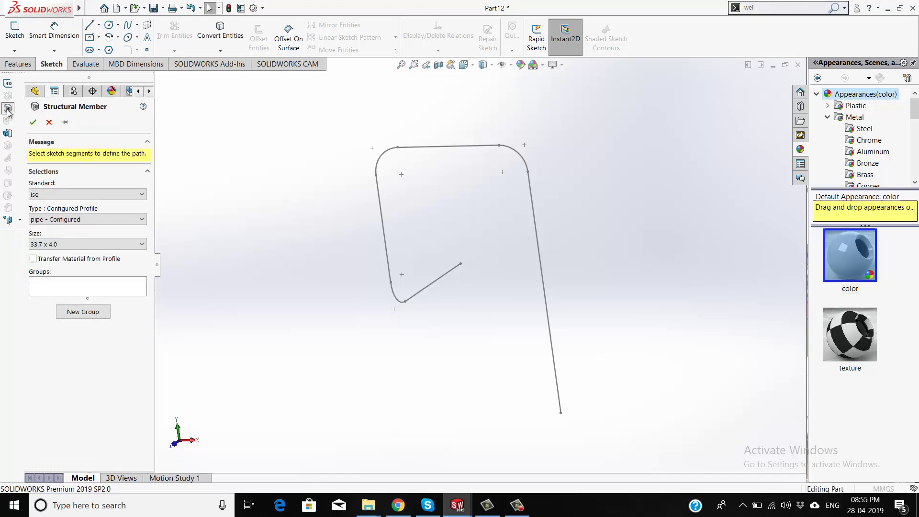
pyautogui.click(128, 195)
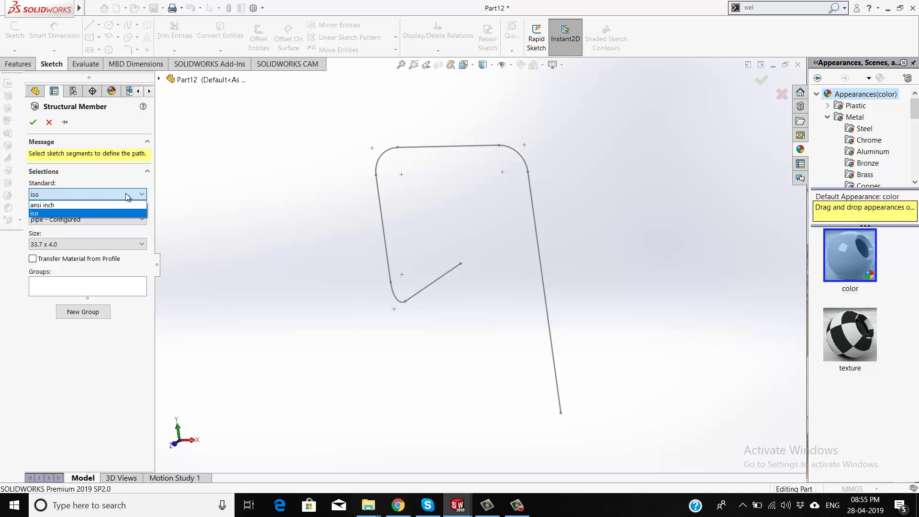
pyautogui.click(127, 194)
pyautogui.click(115, 218)
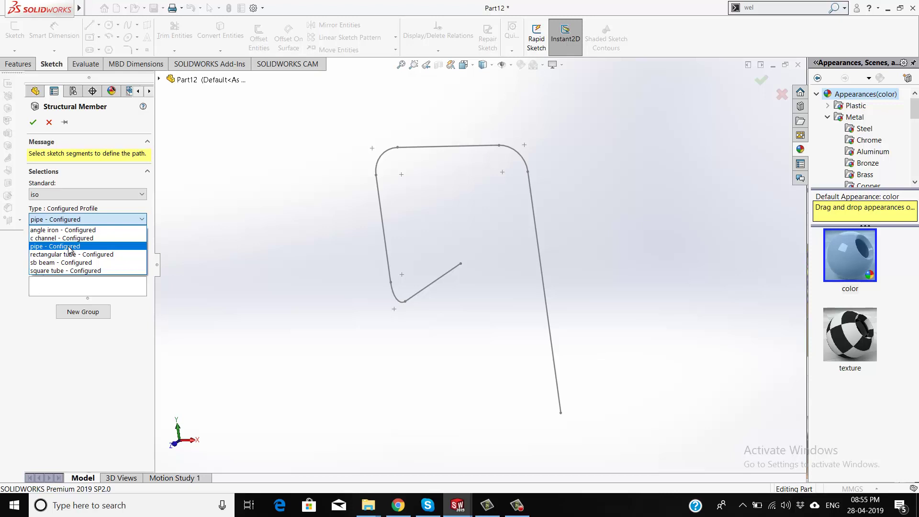
pyautogui.click(69, 246)
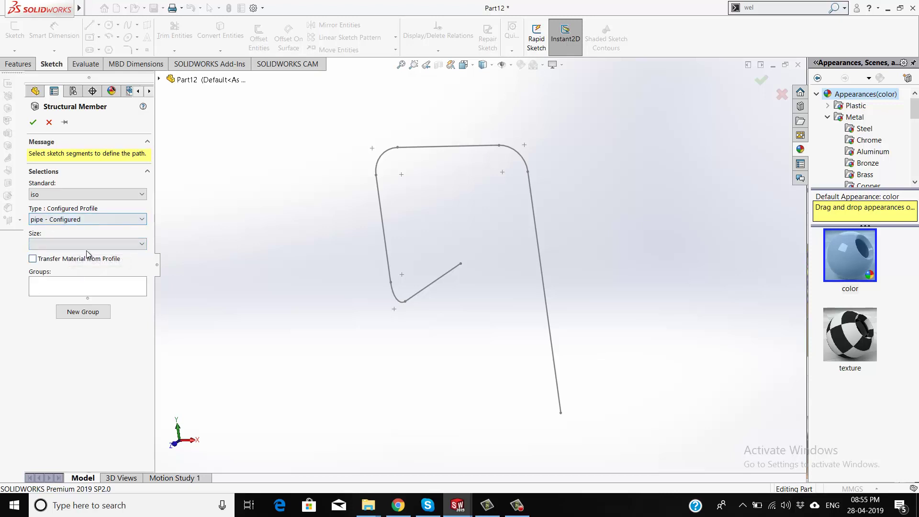
pyautogui.click(79, 247)
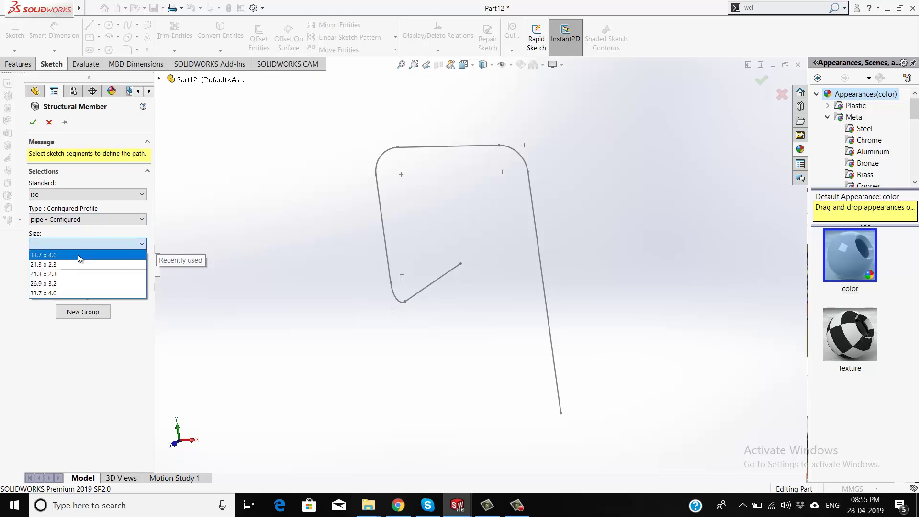
pyautogui.click(77, 254)
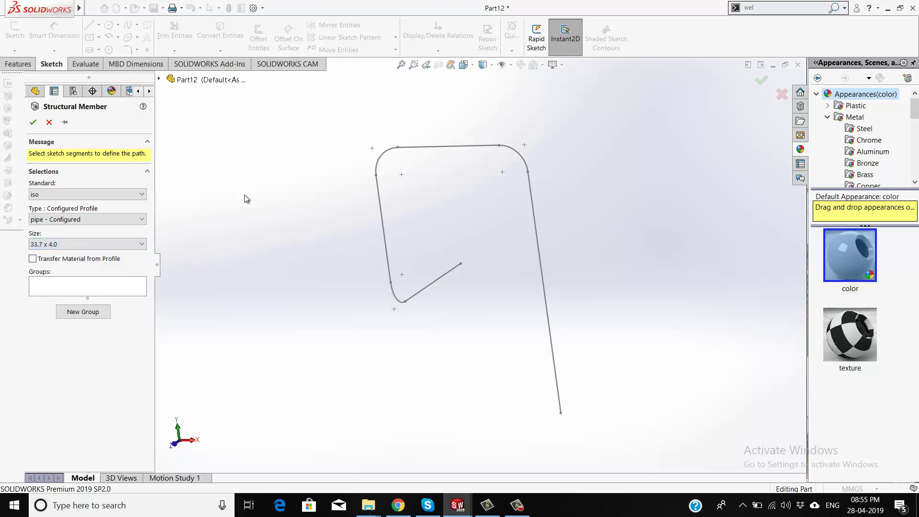
pyautogui.click(114, 290)
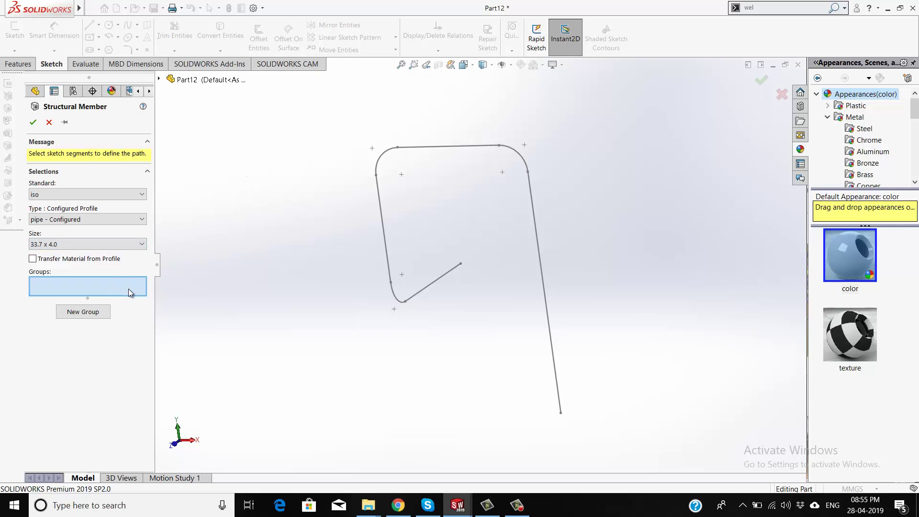
# Pick the bottom line, both arcs, left, top and right lines as the pipe path and confirm
pyautogui.click(441, 283)
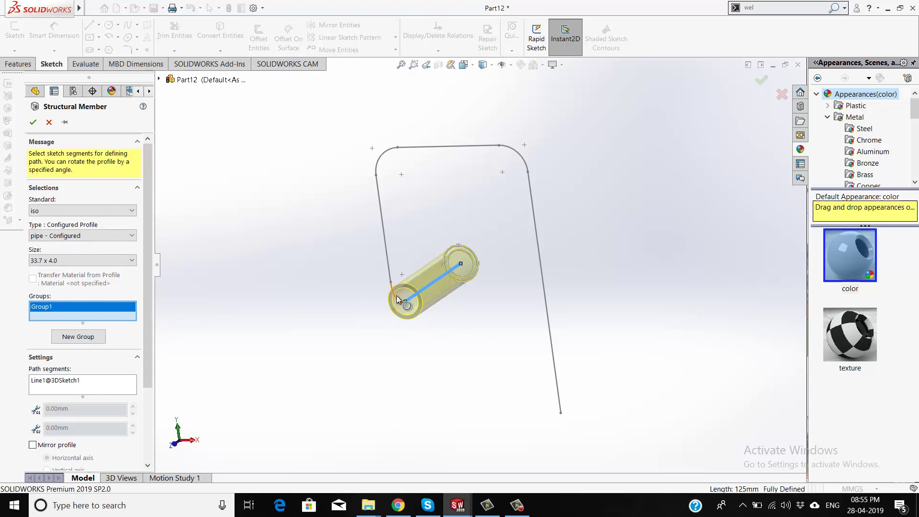
pyautogui.click(395, 300)
pyautogui.click(382, 215)
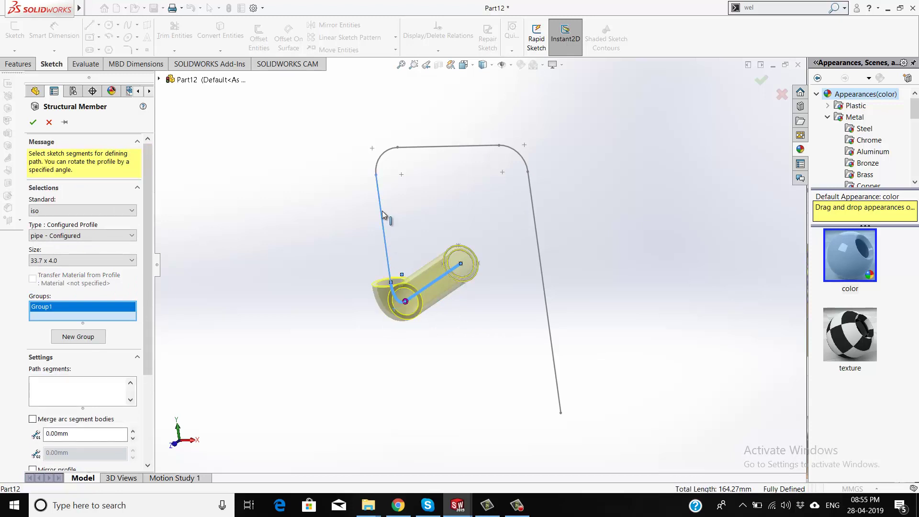
pyautogui.click(379, 168)
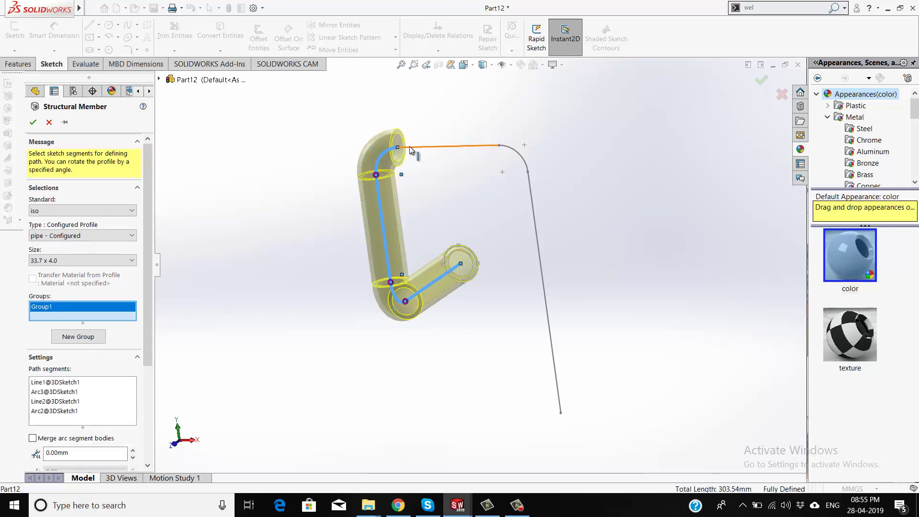
pyautogui.click(413, 150)
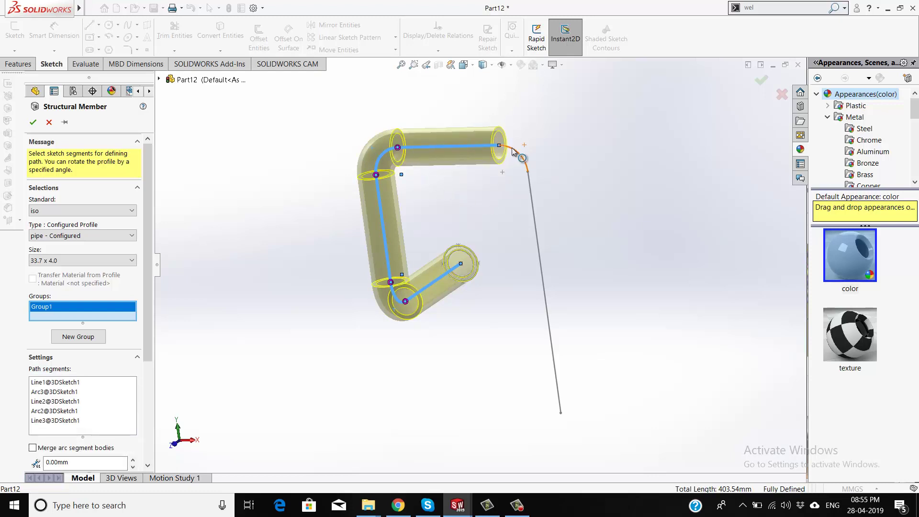
pyautogui.click(535, 220)
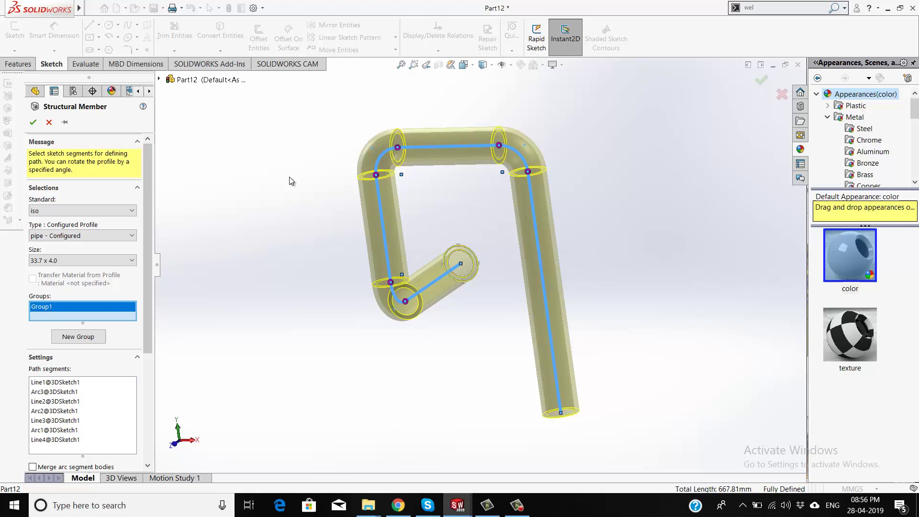
pyautogui.click(32, 124)
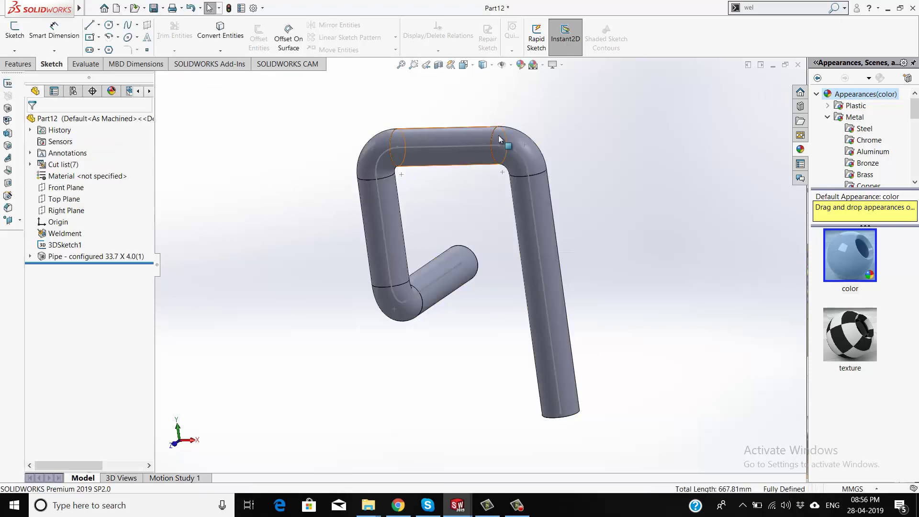
# Inspect the pipe and its bodies, then select 3DSketch1 to show its 150, 150, R25, 250 dimensions
pyautogui.moveTo(493, 248); pyautogui.dragTo(466, 209, button='middle')
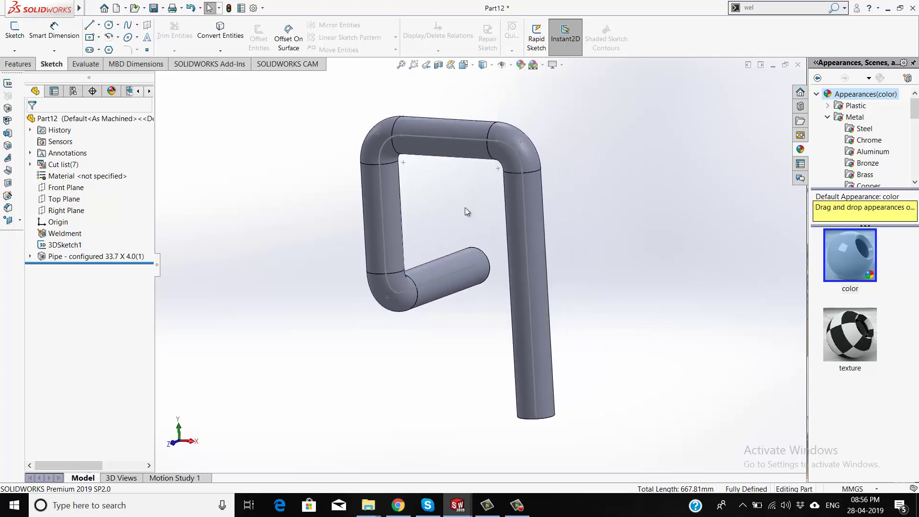
pyautogui.press('Left')
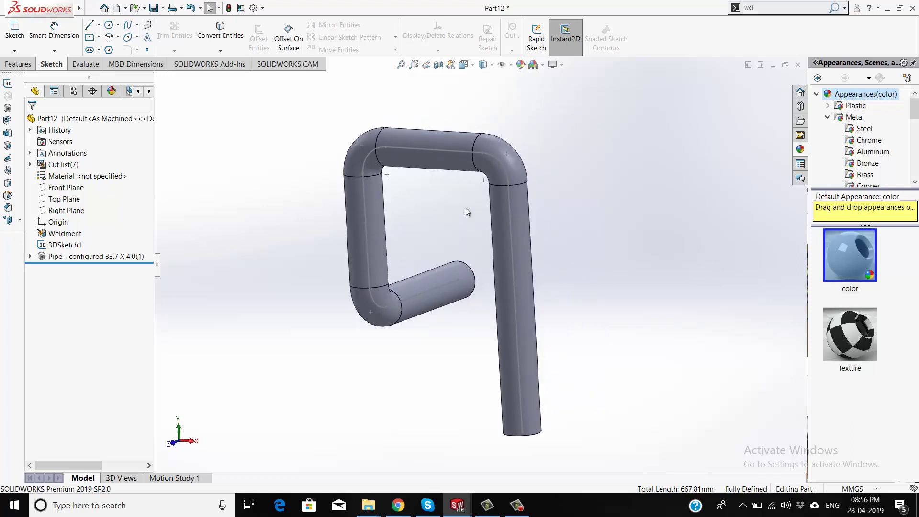
pyautogui.press('Left')
pyautogui.moveTo(415, 311)
pyautogui.mouseDown(button='middle')
pyautogui.moveTo(354, 317)
pyautogui.moveTo(470, 285)
pyautogui.moveTo(475, 293)
pyautogui.mouseUp(button='middle')
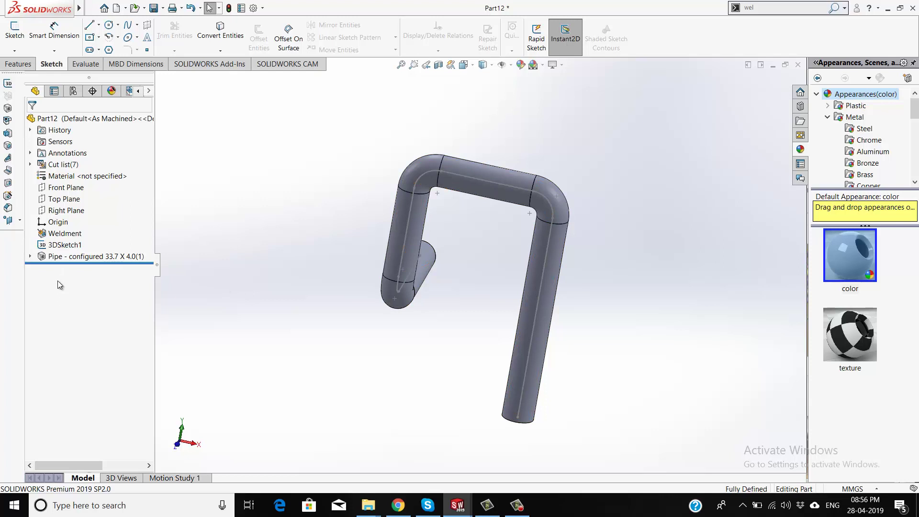
pyautogui.click(30, 257)
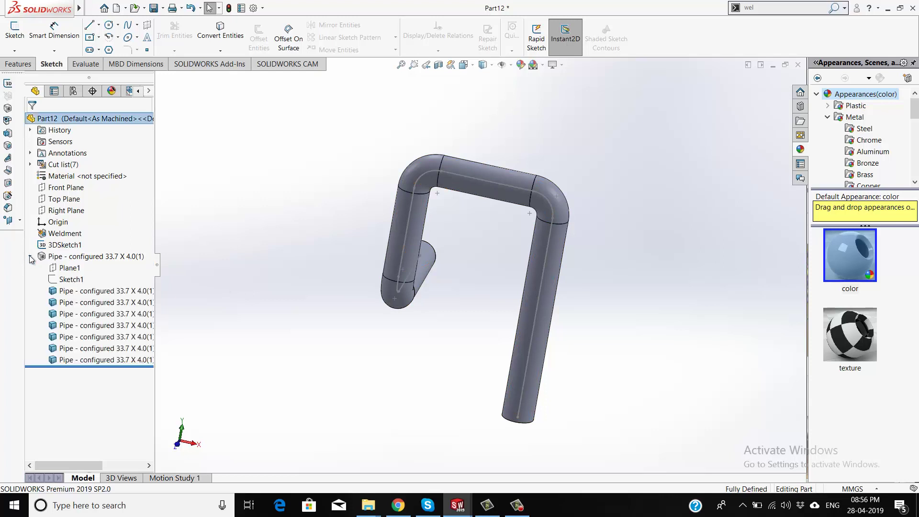
pyautogui.click(30, 257)
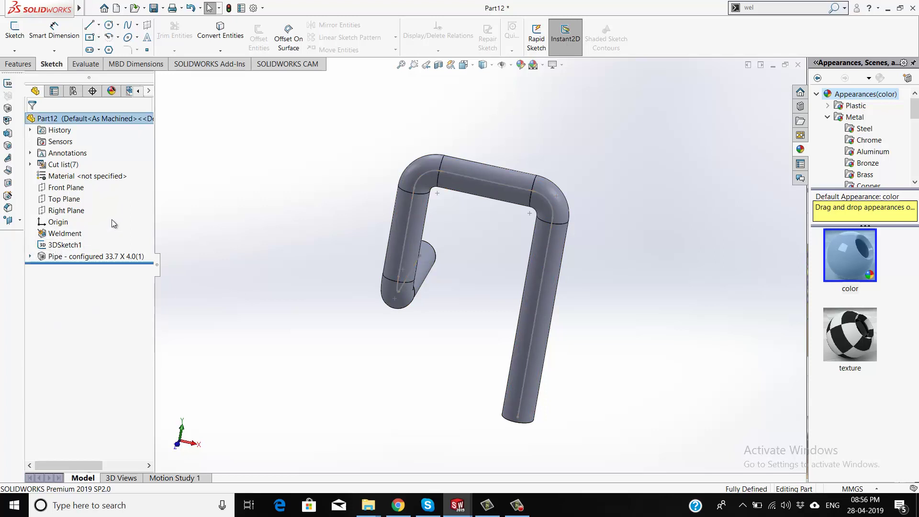
pyautogui.click(64, 245)
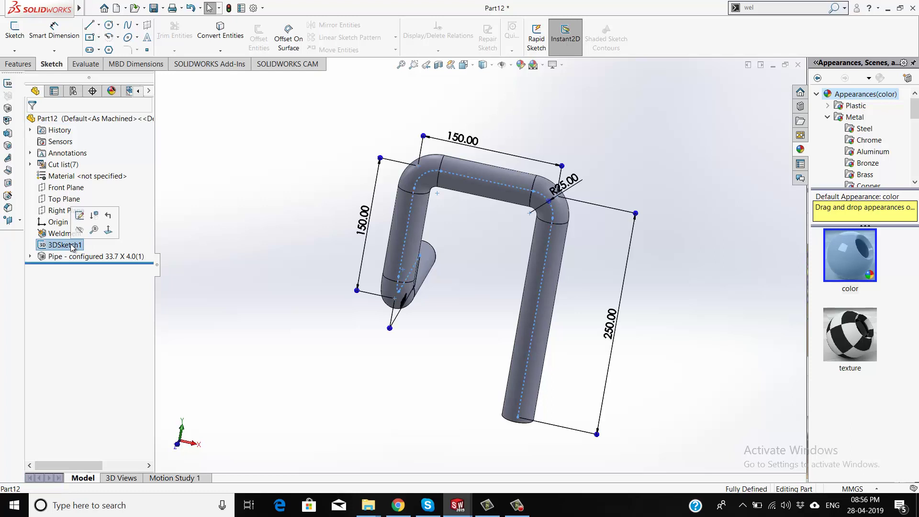
# Edit 3DSketch1, setting the left leg to 250 mm and the top run to 200 mm
pyautogui.click(80, 216)
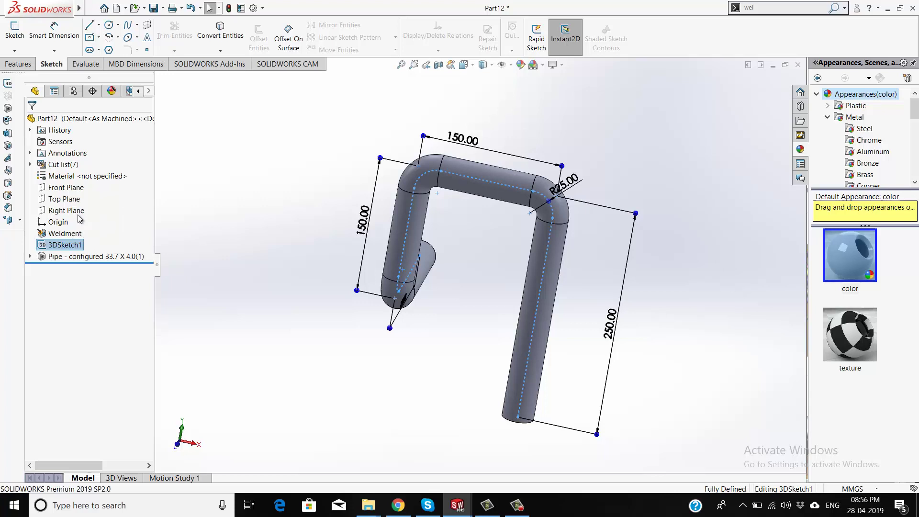
pyautogui.doubleClick(363, 223)
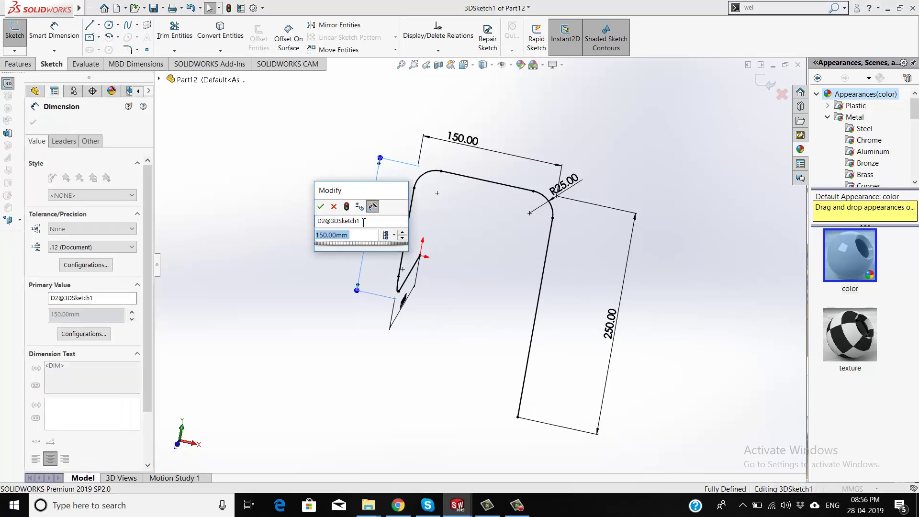
pyautogui.write('250')
pyautogui.press('Return')
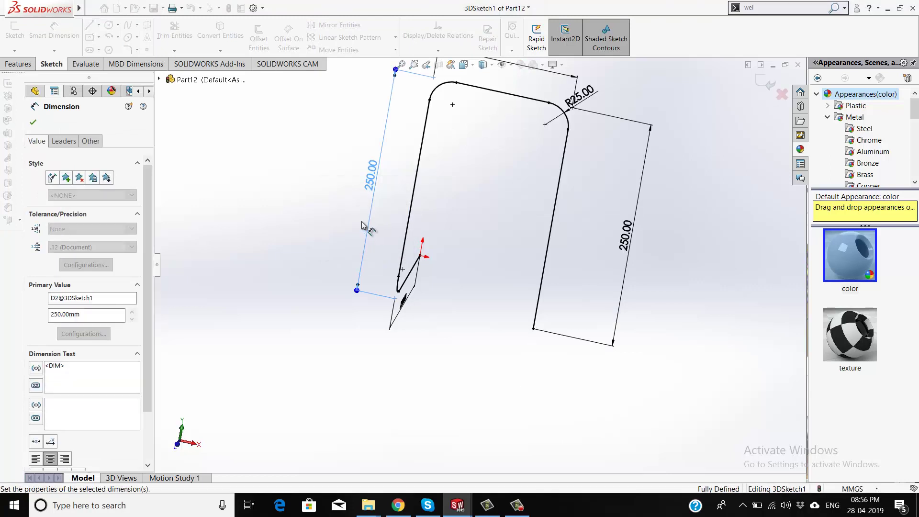
pyautogui.scroll(3, 479, 240)
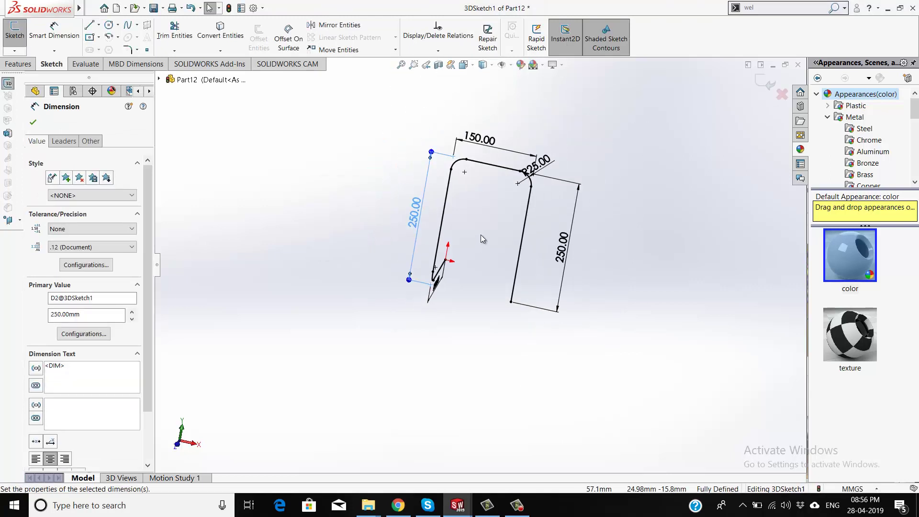
pyautogui.doubleClick(480, 138)
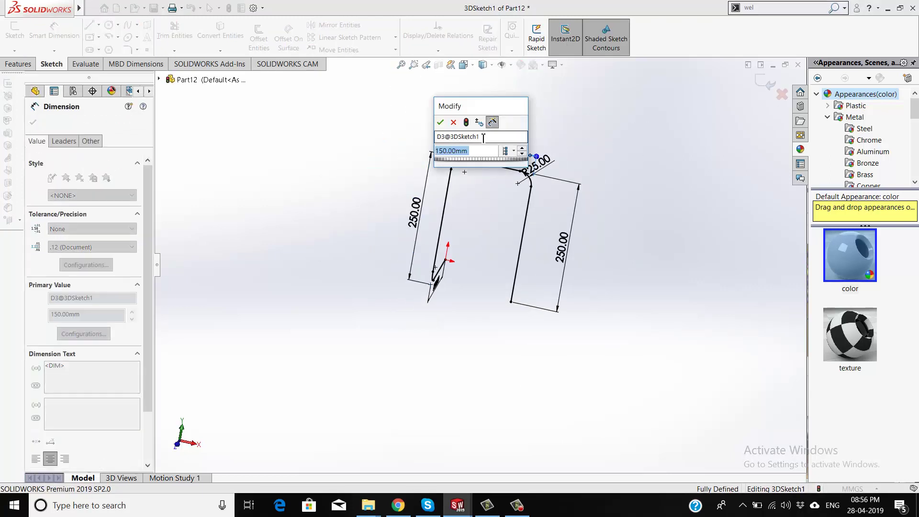
pyautogui.write('200')
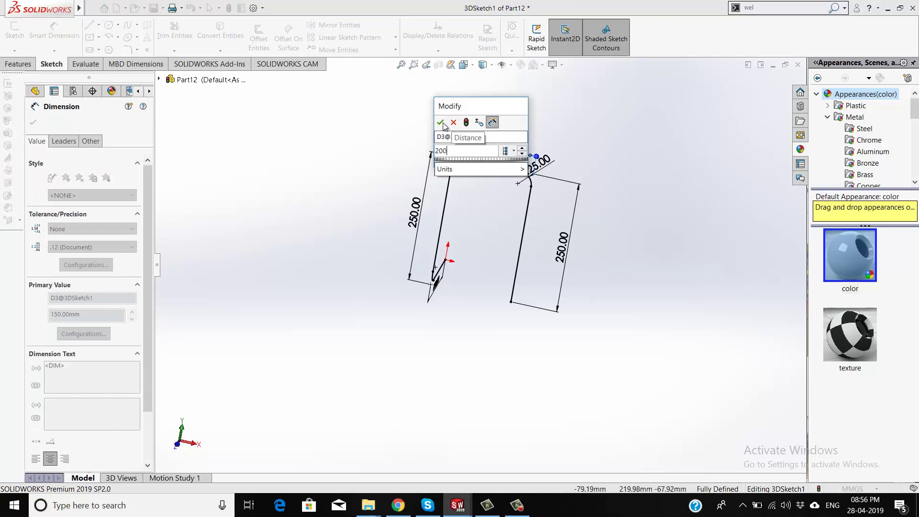
pyautogui.click(441, 123)
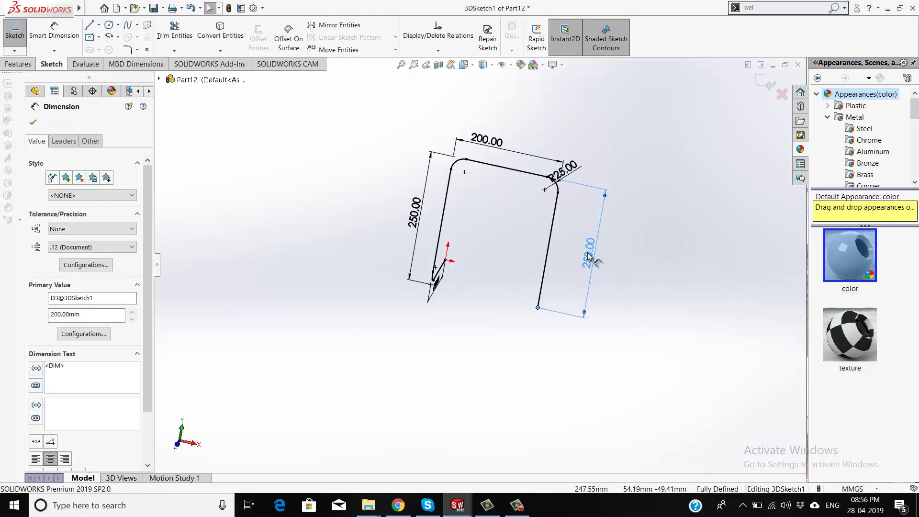
# Set the right leg to 350 mm and exit the sketch to rebuild the pipe
pyautogui.doubleClick(588, 255)
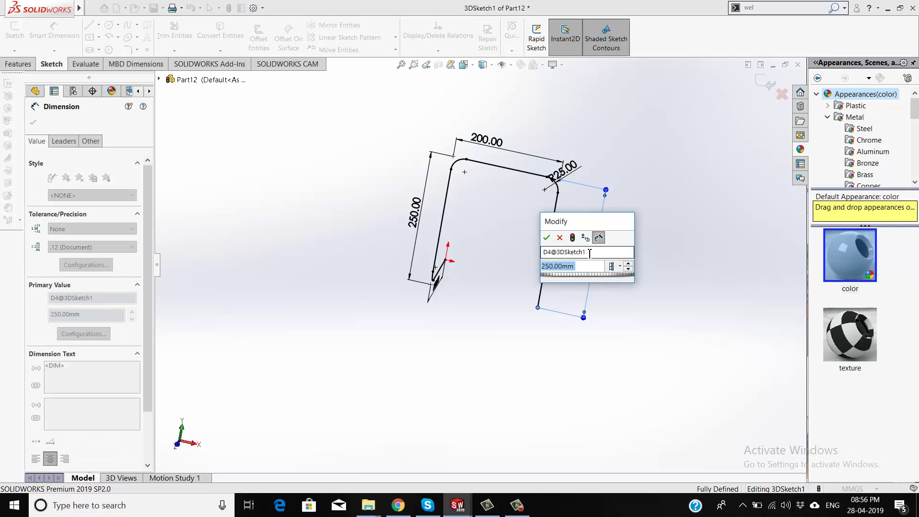
pyautogui.write('350')
pyautogui.press('Return')
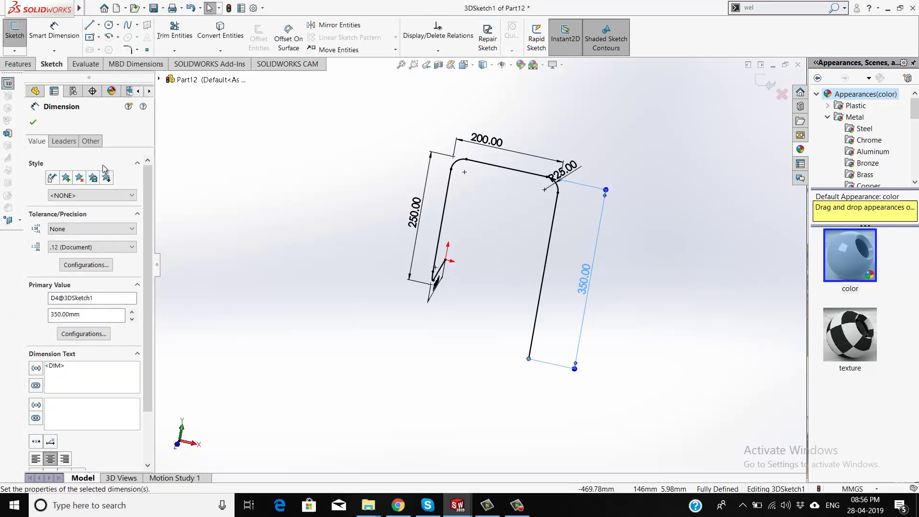
pyautogui.click(33, 122)
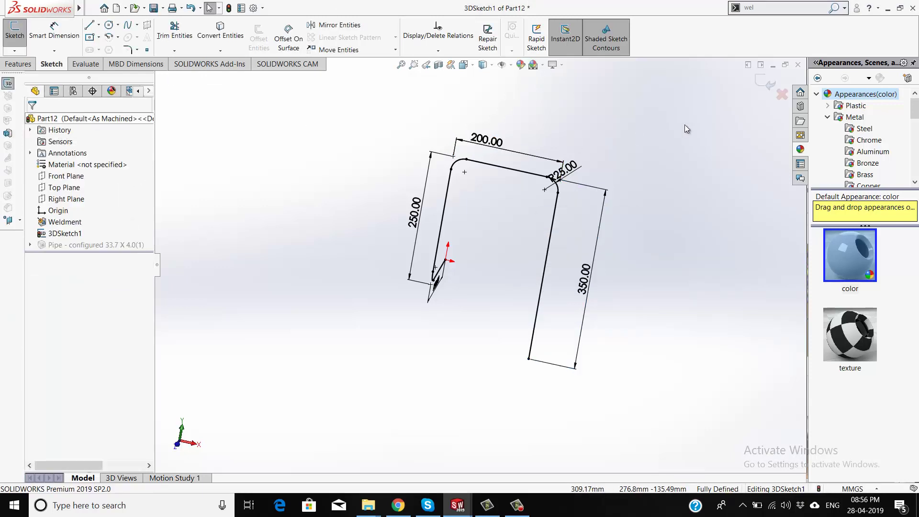
pyautogui.click(766, 82)
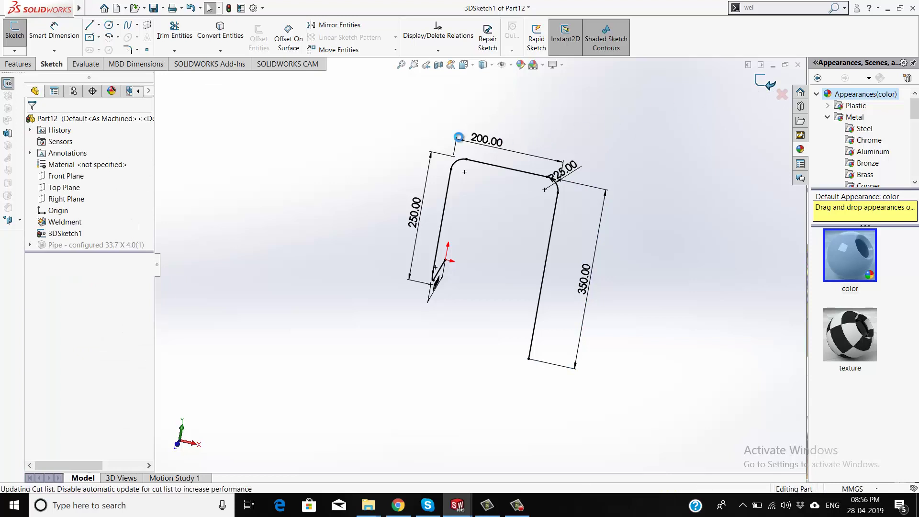
# View the rebuilt pipe near a front view and bring up the Hide/Show Items flyout
pyautogui.moveTo(371, 320); pyautogui.dragTo(498, 226, button='middle')
pyautogui.scroll(3, 497, 269)
pyautogui.moveTo(498, 269); pyautogui.dragTo(516, 312, button='middle')
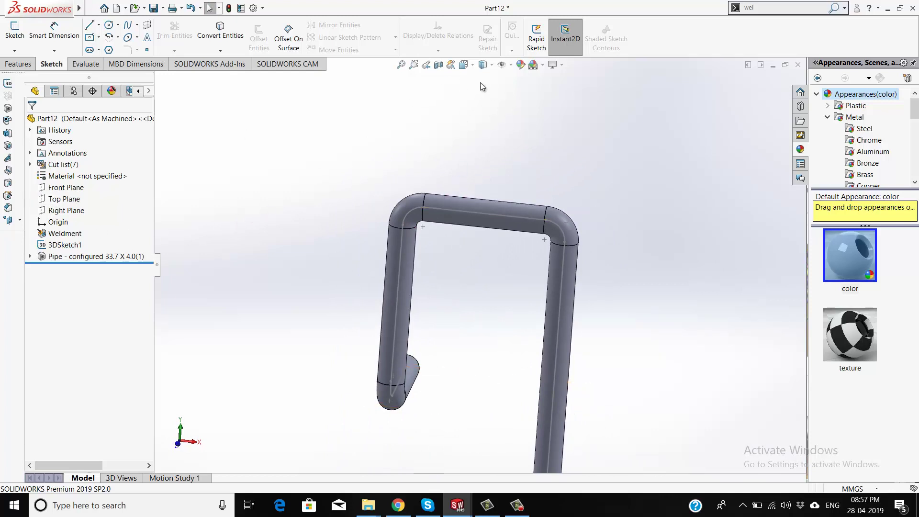
pyautogui.click(512, 68)
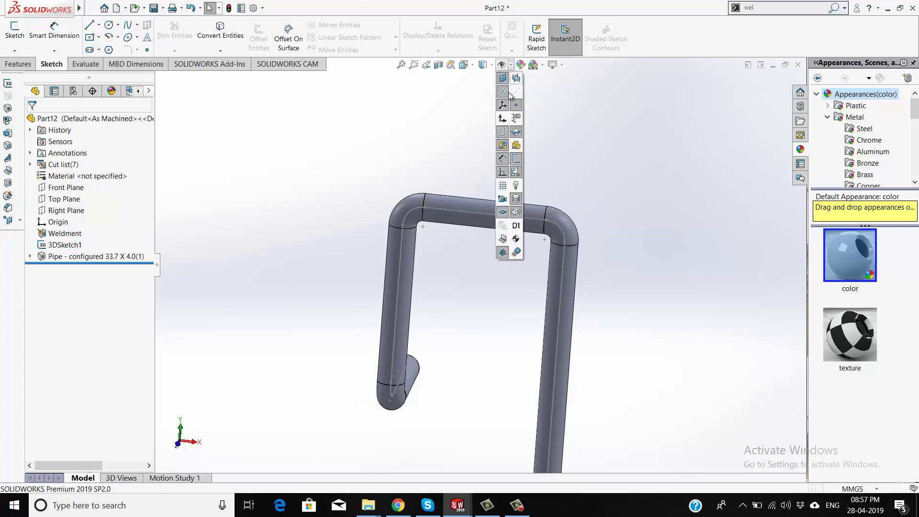
# Hide the sketch lines inside the pipe and switch to Isometric view
pyautogui.click(515, 161)
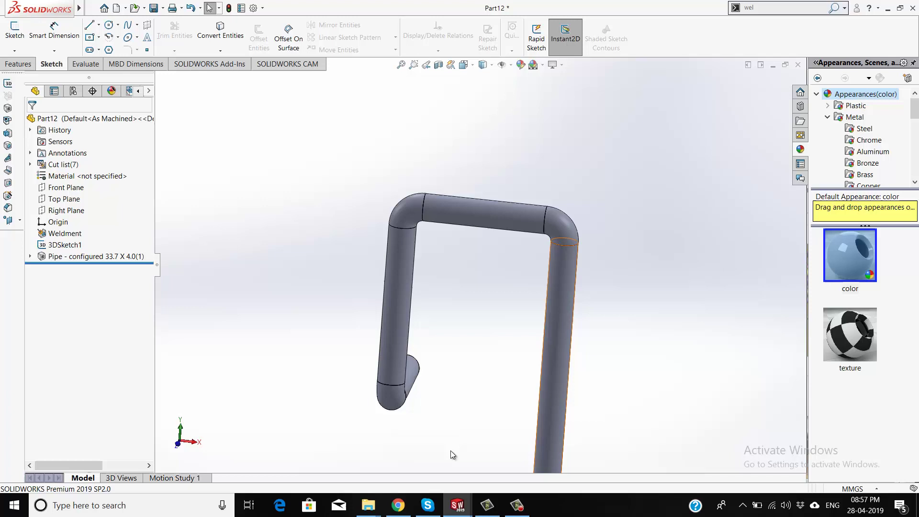
pyautogui.press('f')
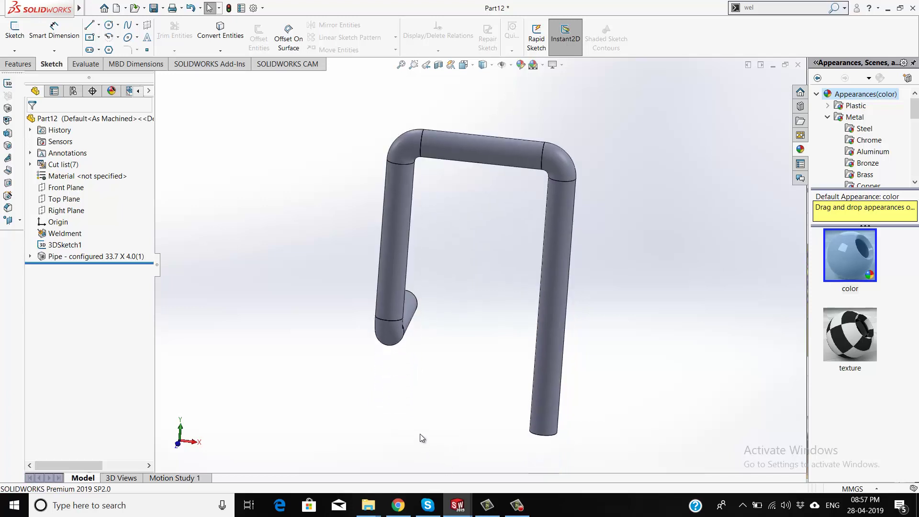
pyautogui.hotkey('ctrl', '7')
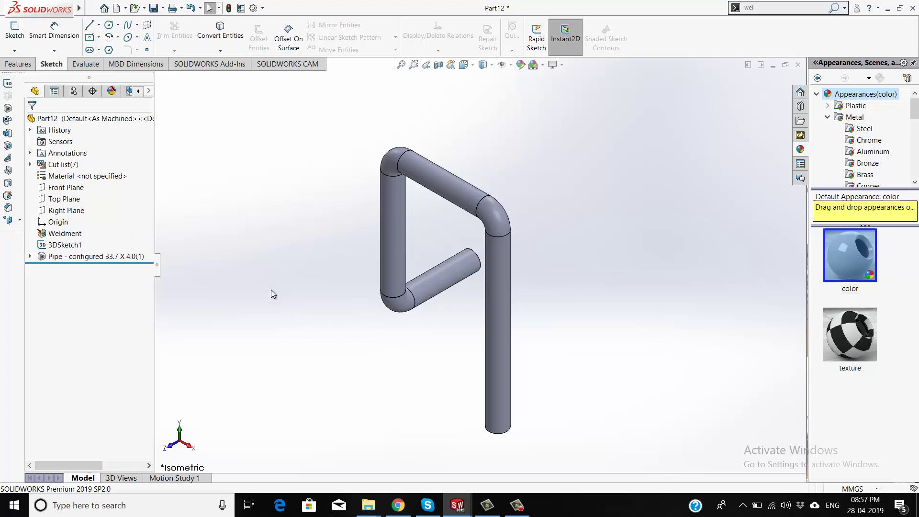
# Select the Pipe feature and target the appearance at the whole Part12
pyautogui.click(69, 257)
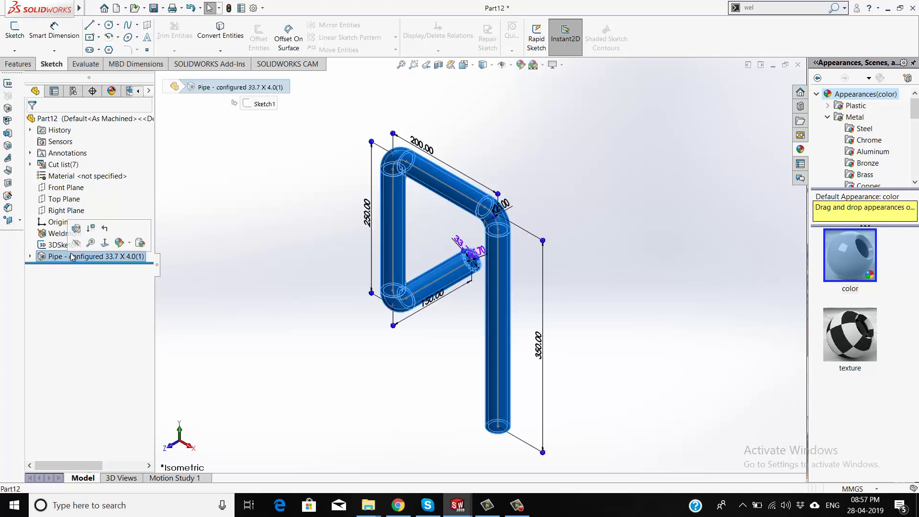
pyautogui.click(130, 246)
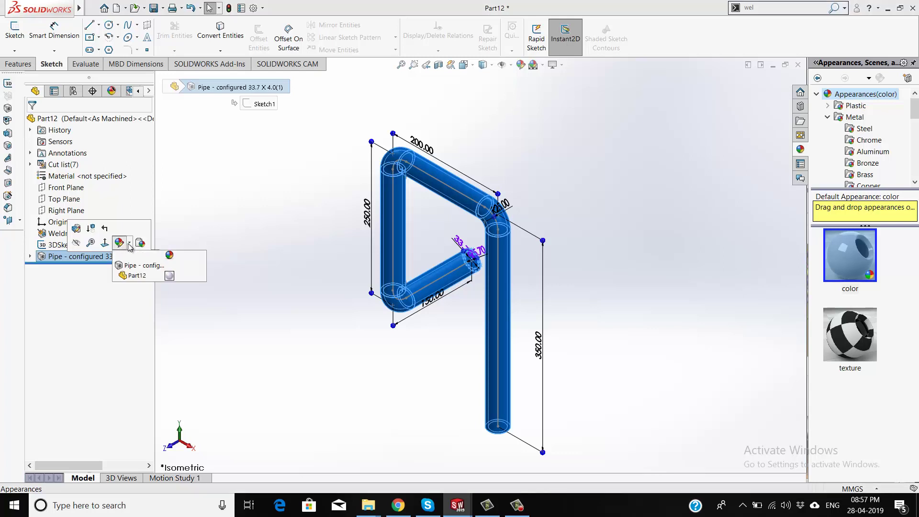
pyautogui.click(130, 277)
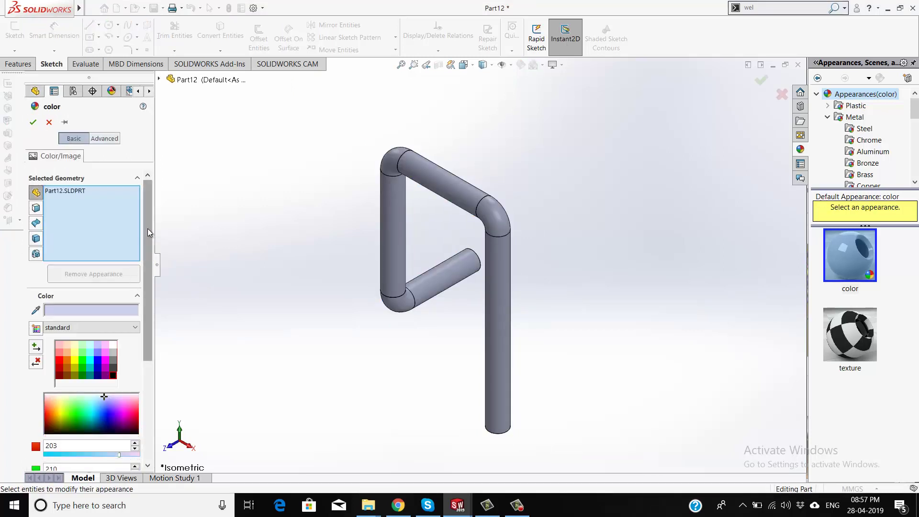
pyautogui.scroll(-3, 136, 313)
pyautogui.scroll(-2, 135, 314)
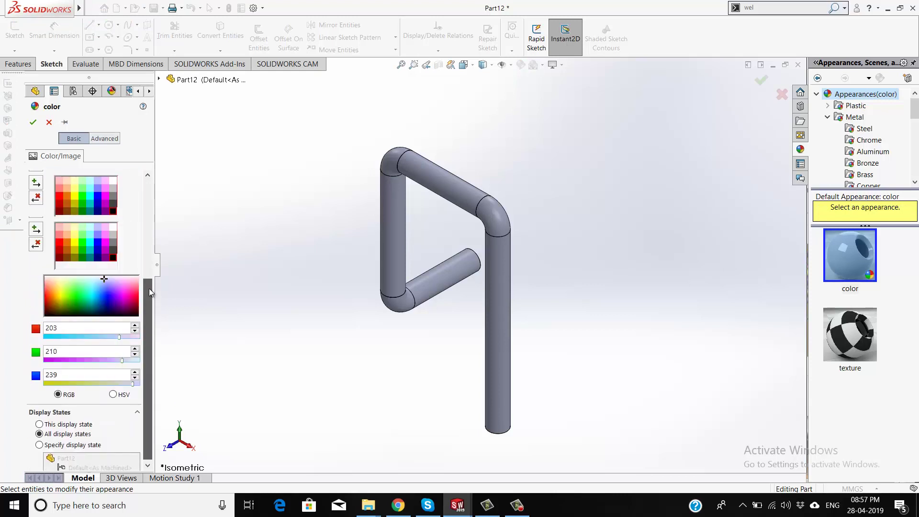
pyautogui.scroll(5, 148, 288)
pyautogui.scroll(1, 148, 256)
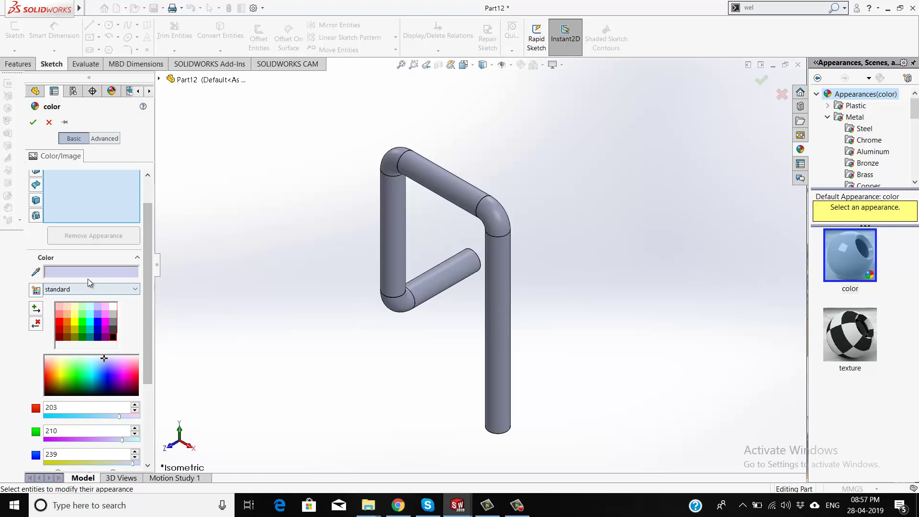
pyautogui.scroll(-2, 148, 243)
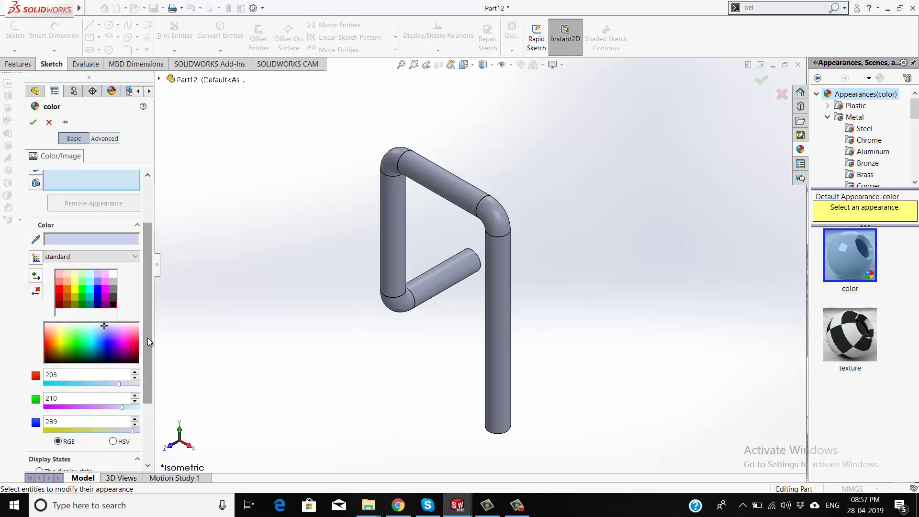
pyautogui.scroll(-3, 148, 341)
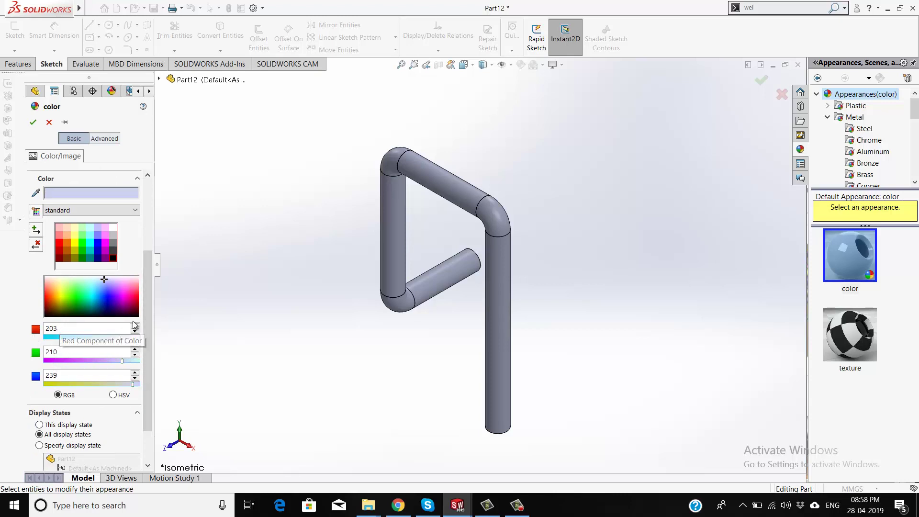
pyautogui.scroll(2, 147, 255)
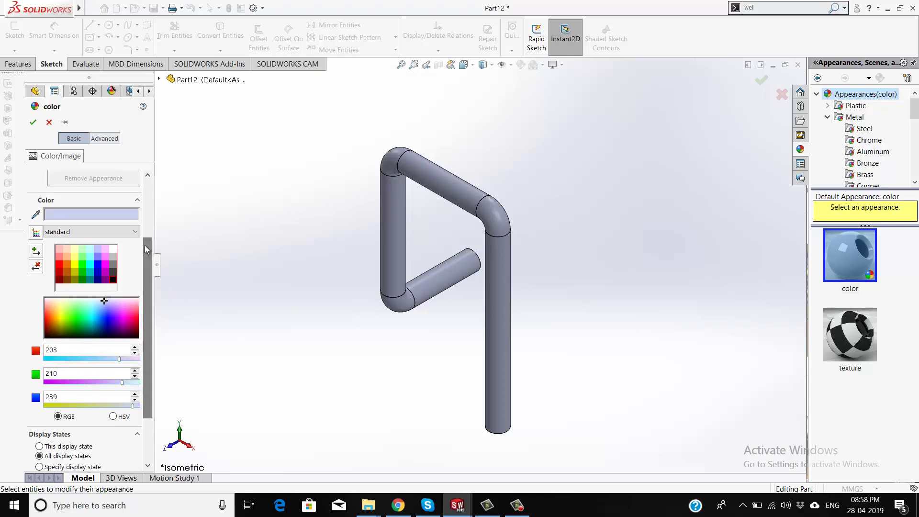
# Apply dark purple (RGB 64, 0, 128) as the appearance colour and accept it
pyautogui.doubleClick(94, 213)
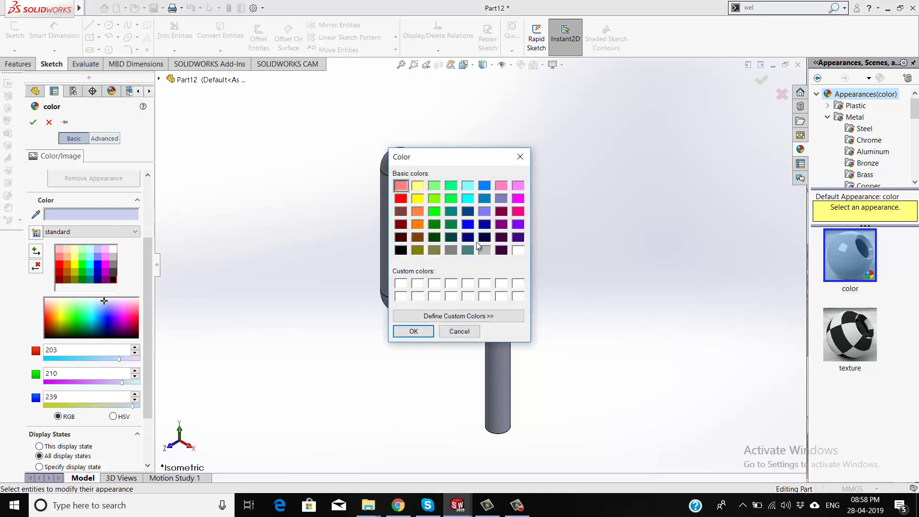
pyautogui.click(518, 237)
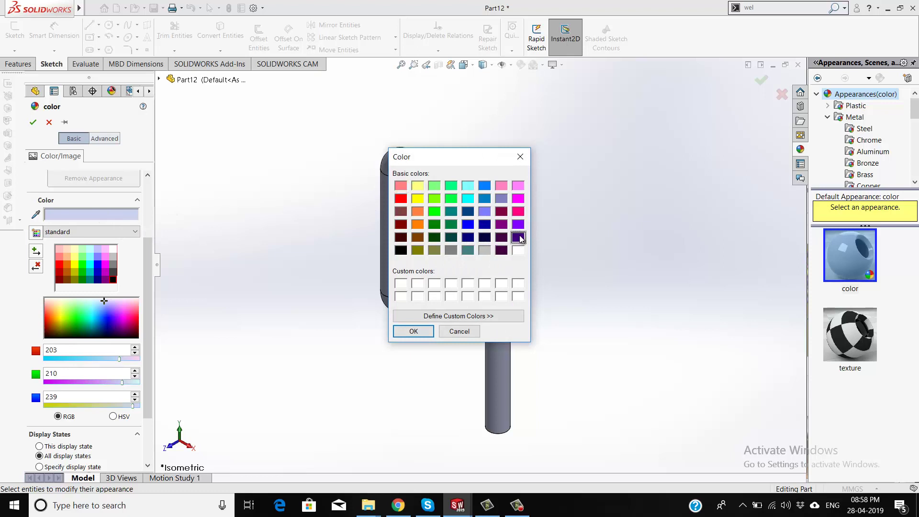
pyautogui.click(414, 331)
pyautogui.click(34, 123)
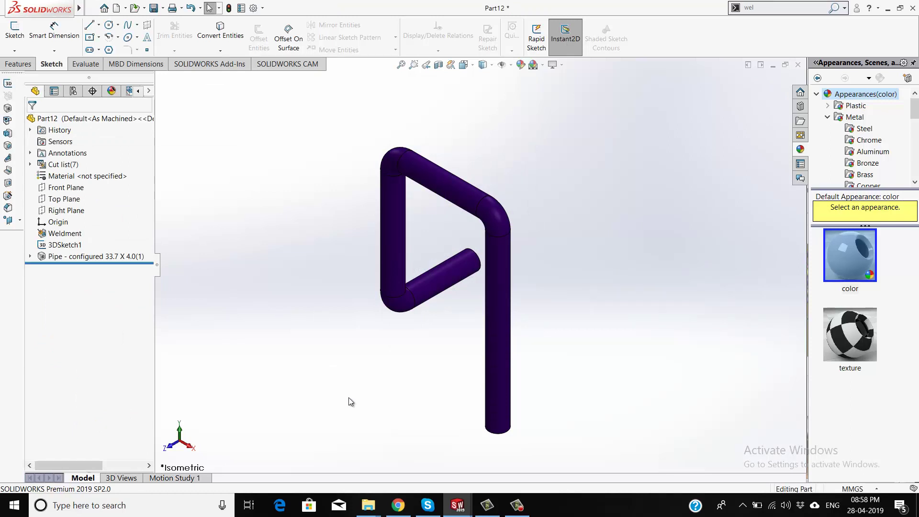
# Inspect the pipe from other angles, then reopen 3DSketch1 with Edit Sketch
pyautogui.moveTo(400, 389)
pyautogui.mouseDown(button='middle')
pyautogui.moveTo(431, 343)
pyautogui.moveTo(345, 311)
pyautogui.moveTo(353, 355)
pyautogui.moveTo(499, 249)
pyautogui.moveTo(492, 206)
pyautogui.moveTo(447, 195)
pyautogui.moveTo(493, 306)
pyautogui.moveTo(484, 304)
pyautogui.moveTo(523, 333)
pyautogui.mouseUp(button='middle')
pyautogui.scroll(-3, 498, 323)
pyautogui.scroll(3, 523, 332)
pyautogui.click(62, 245)
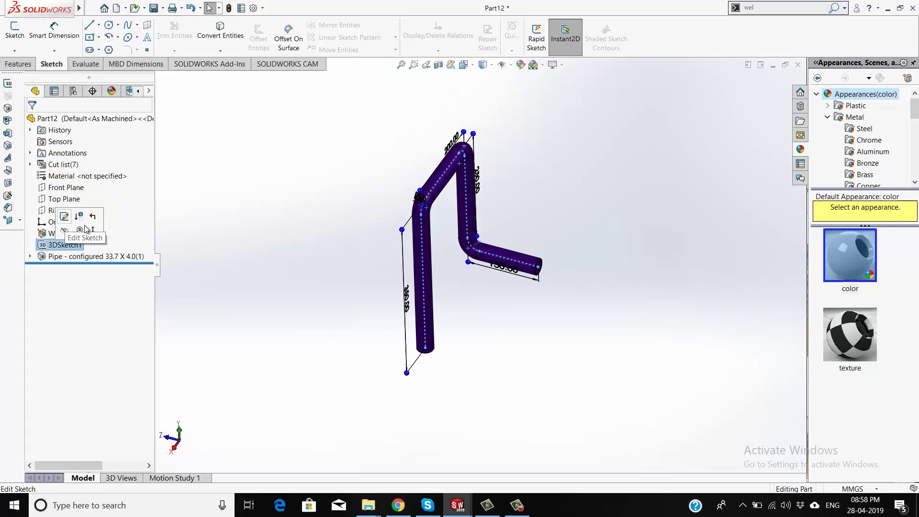
pyautogui.click(271, 293)
pyautogui.moveTo(271, 293); pyautogui.dragTo(314, 303, button='middle')
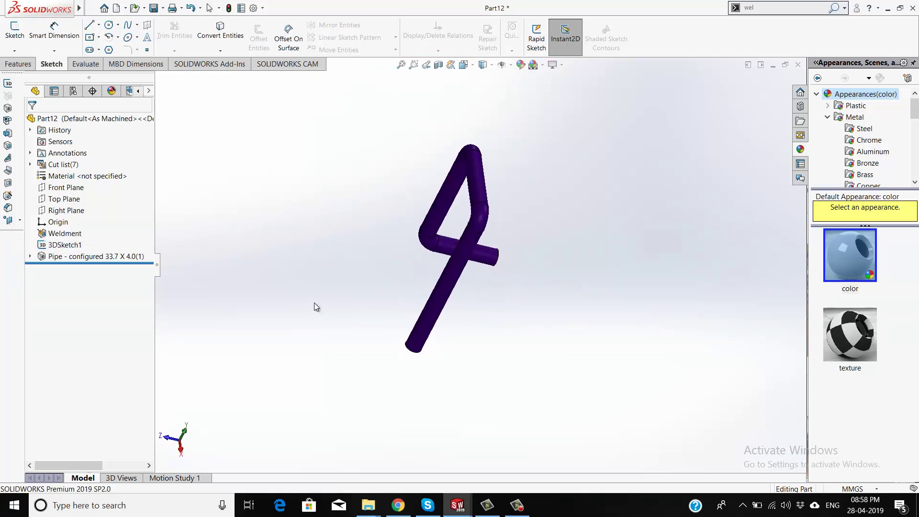
pyautogui.moveTo(595, 341); pyautogui.dragTo(573, 281, button='middle')
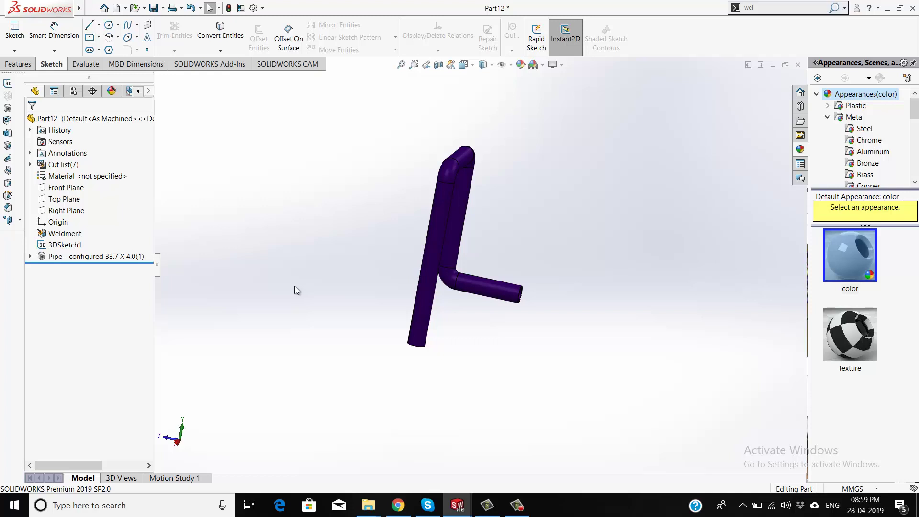
pyautogui.click(65, 245)
pyautogui.click(73, 214)
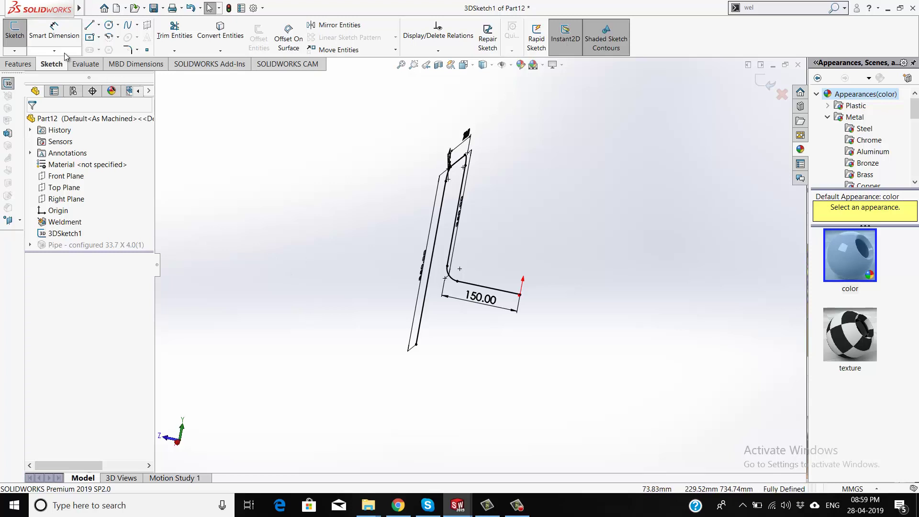
# Draw a new line along Z from the path's bottom endpoint
pyautogui.click(91, 27)
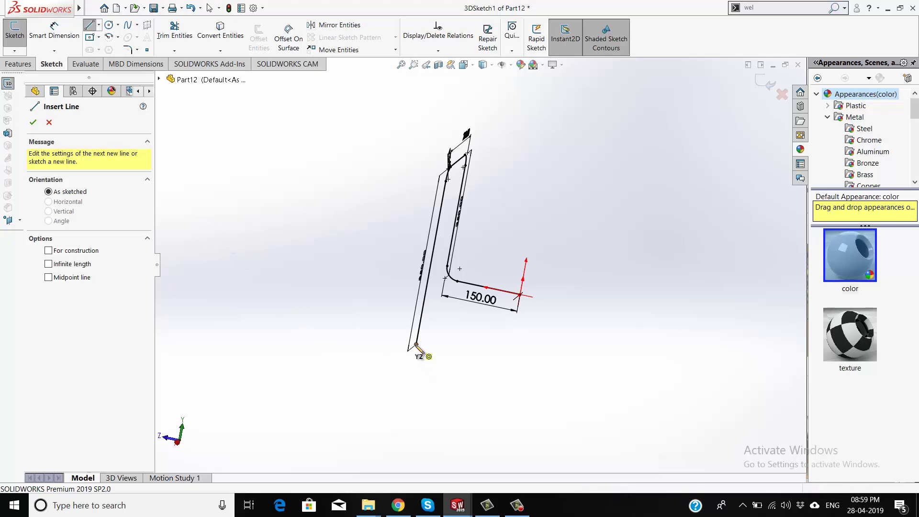
pyautogui.click(416, 345)
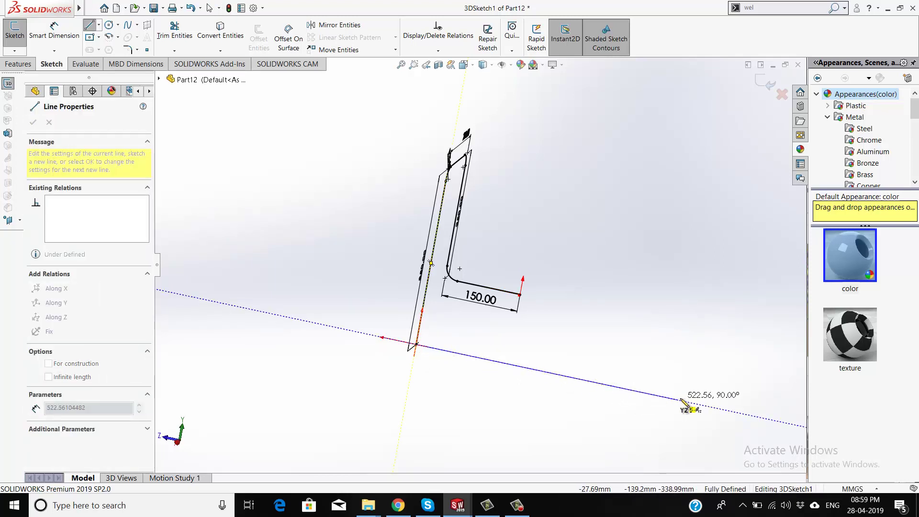
pyautogui.click(688, 403)
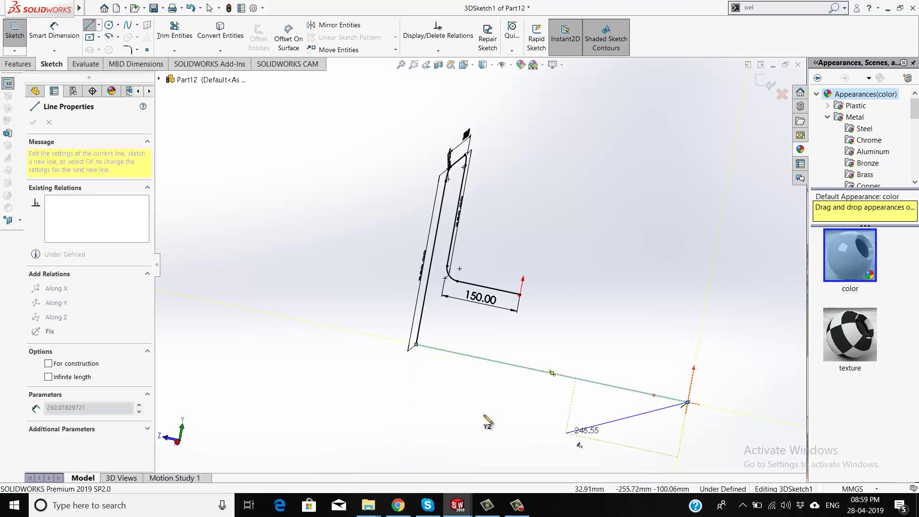
pyautogui.rightClick(323, 344)
pyautogui.click(330, 339)
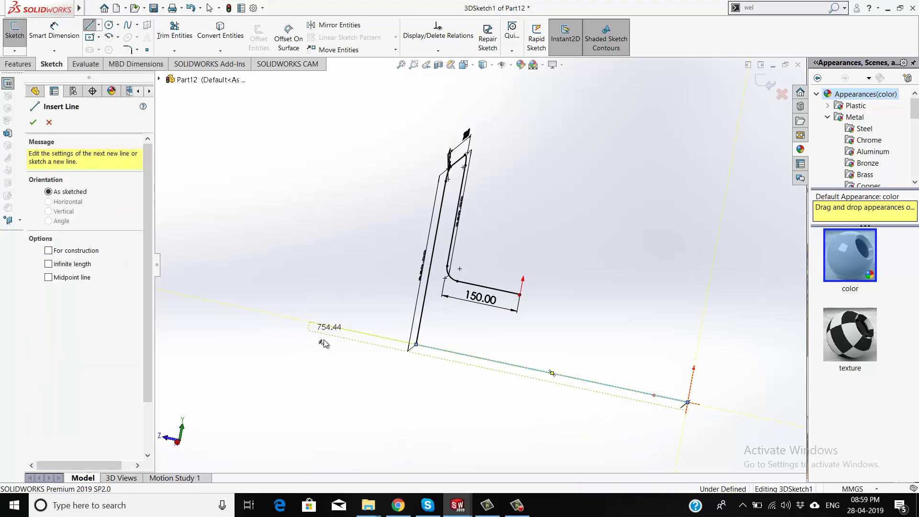
# Dimension the new line to 400 mm
pyautogui.click(55, 27)
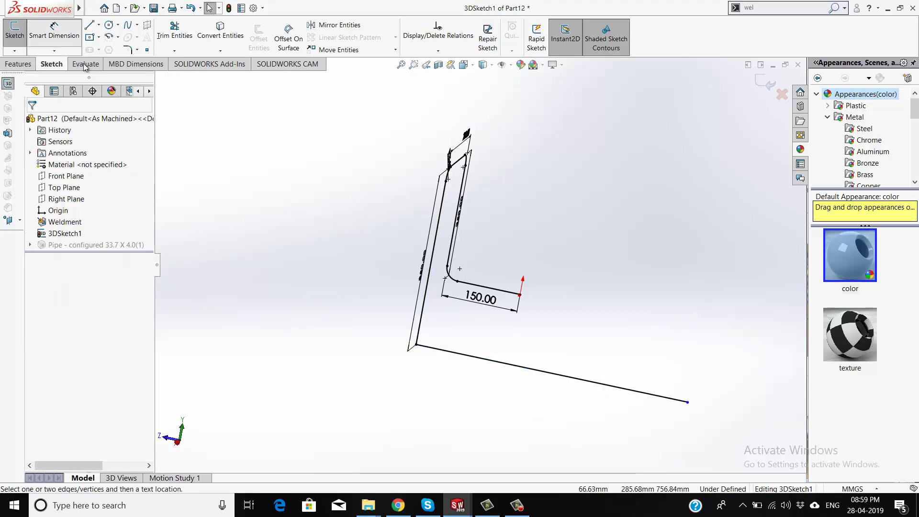
pyautogui.click(459, 420)
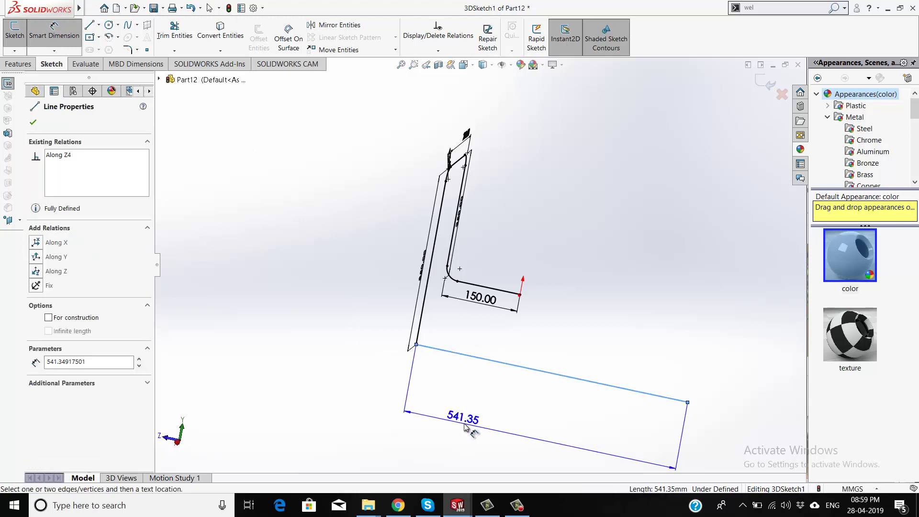
pyautogui.click(462, 423)
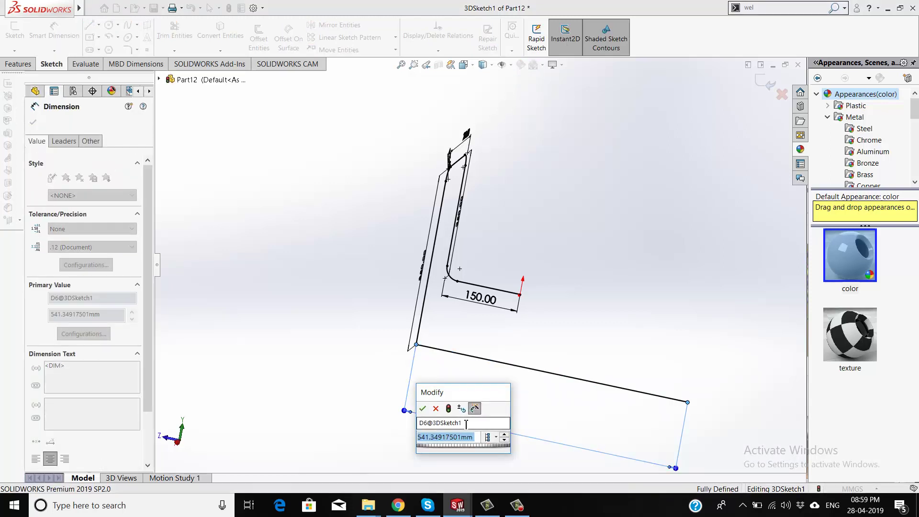
pyautogui.write('400')
pyautogui.press('Return')
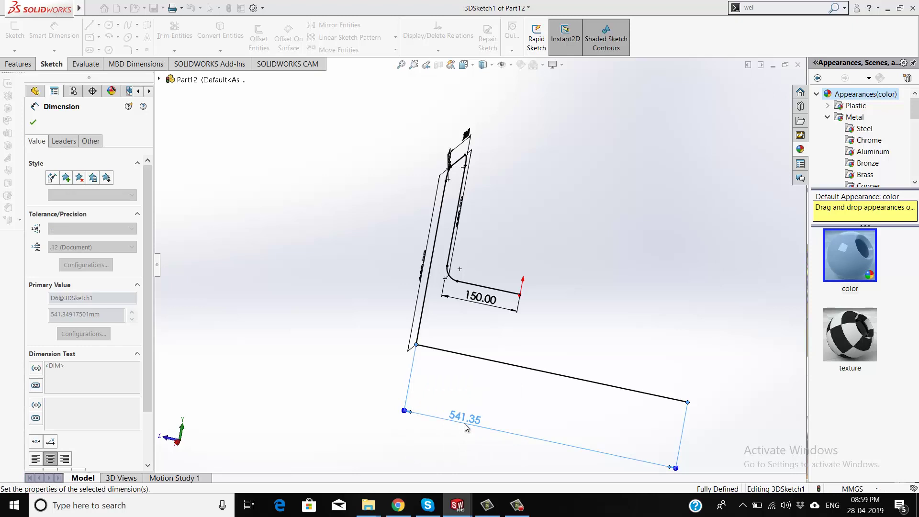
pyautogui.click(33, 123)
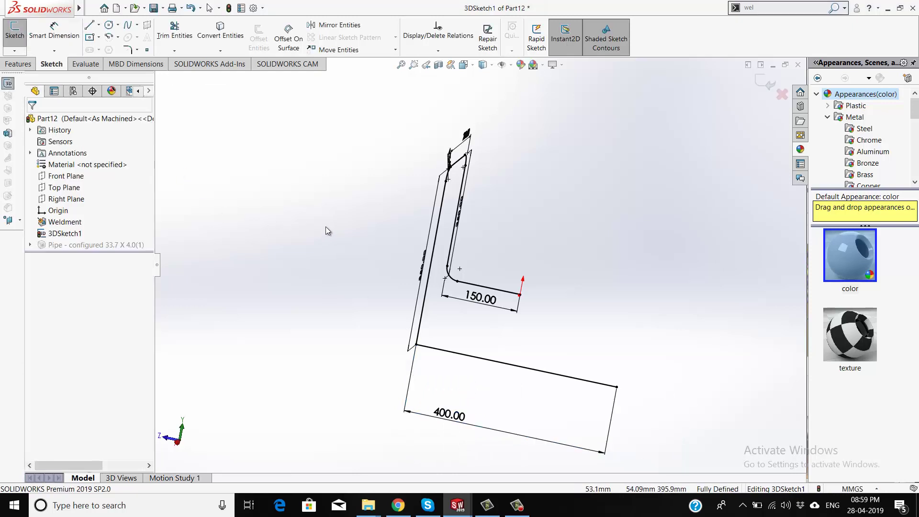
# Round the corner between the 400 mm line and the vertical line with a 25 mm fillet
pyautogui.click(126, 50)
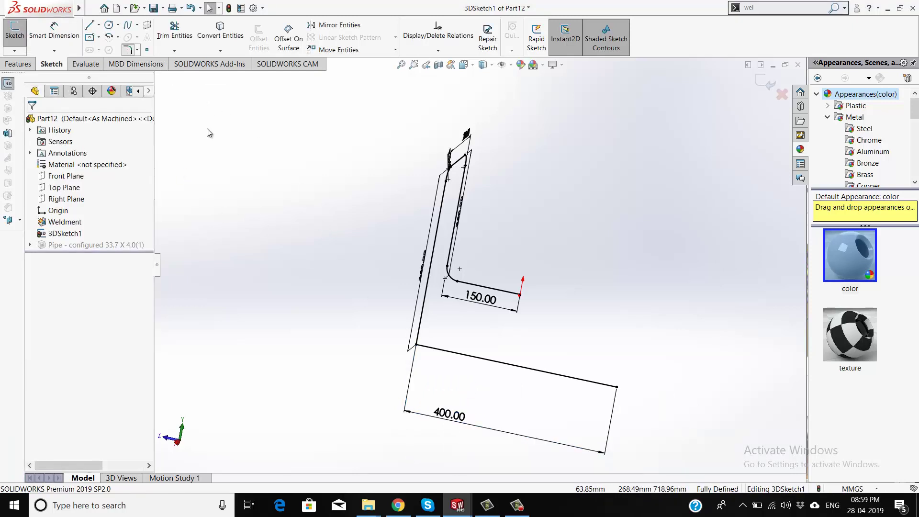
pyautogui.click(431, 347)
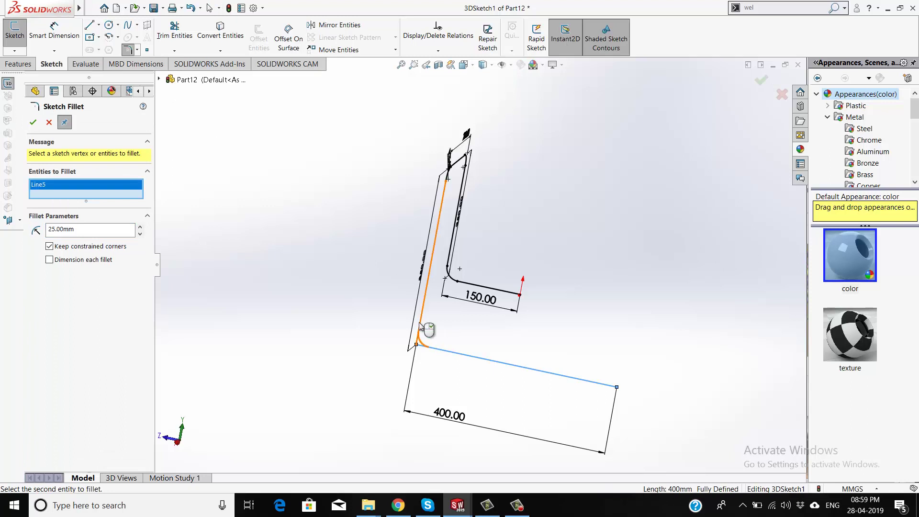
pyautogui.click(419, 327)
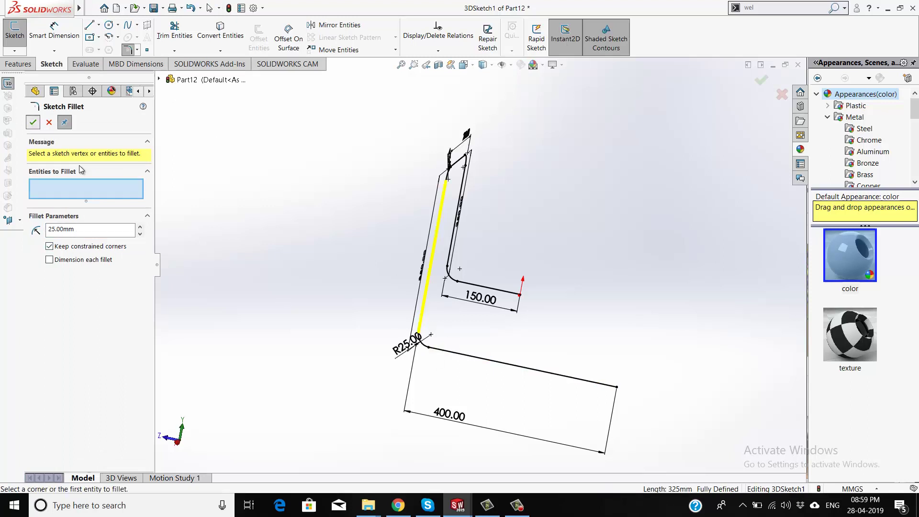
pyautogui.click(33, 122)
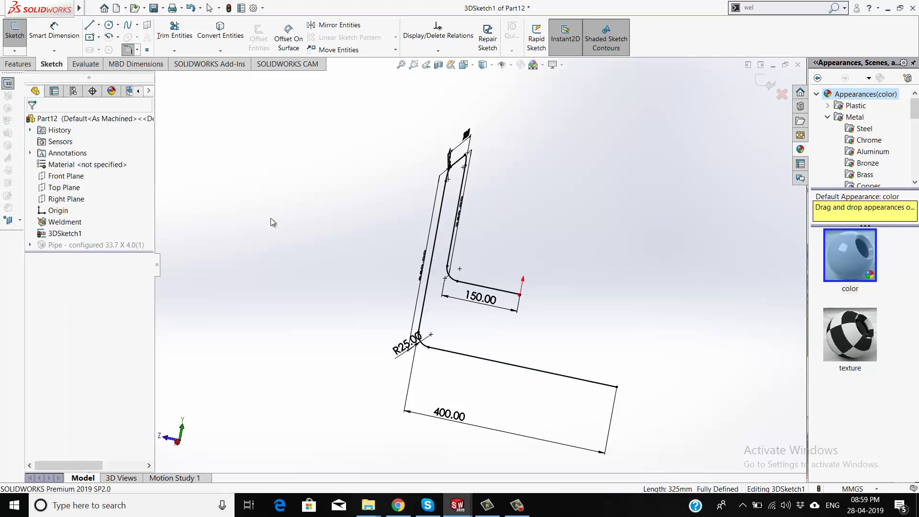
# Add Arc4 and Line5 to the Pipe member's path so it covers the 400 mm leg and R25 bend
pyautogui.click(759, 81)
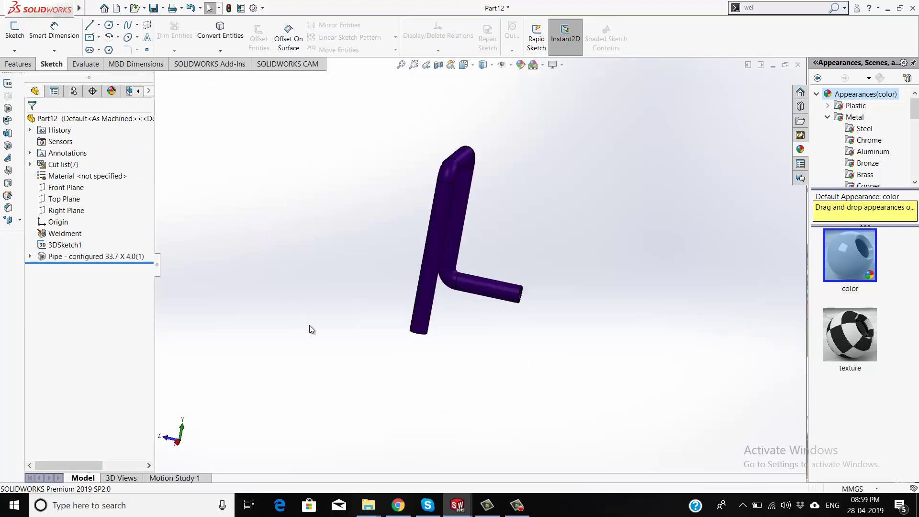
pyautogui.moveTo(310, 329); pyautogui.dragTo(526, 215, button='middle')
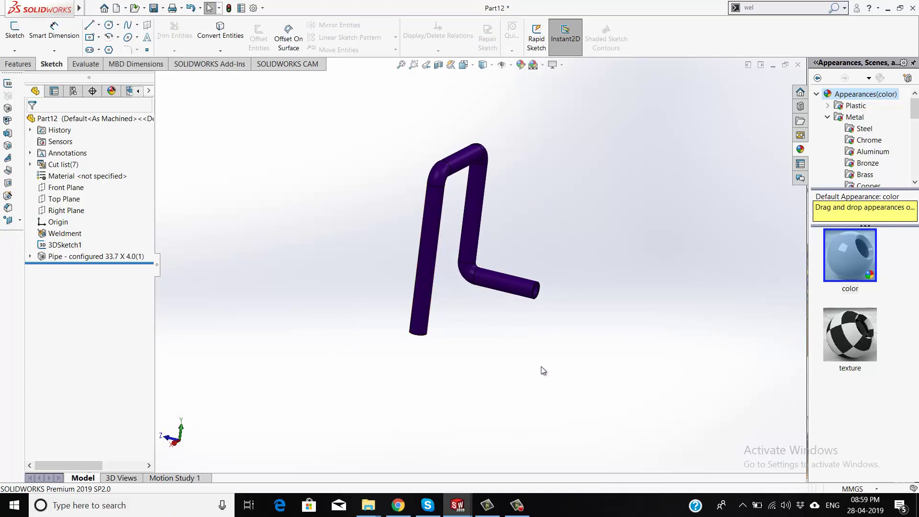
pyautogui.click(56, 257)
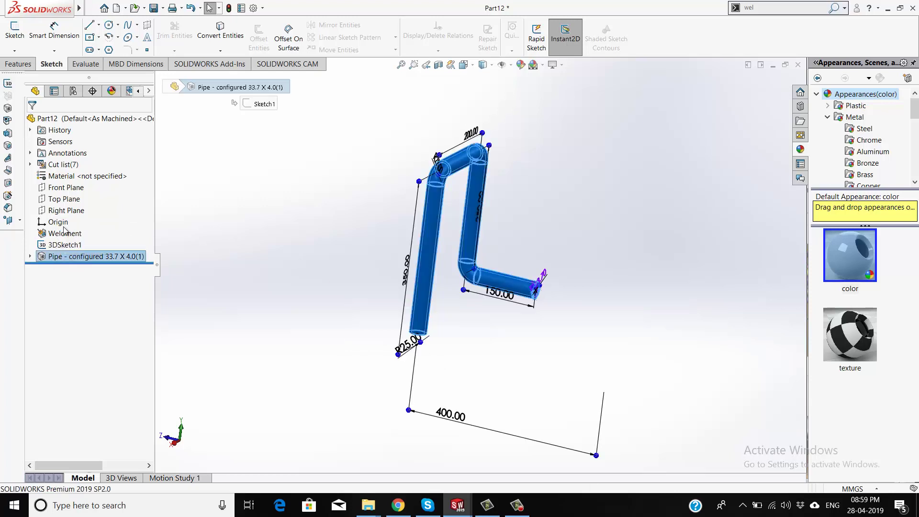
pyautogui.click(65, 244)
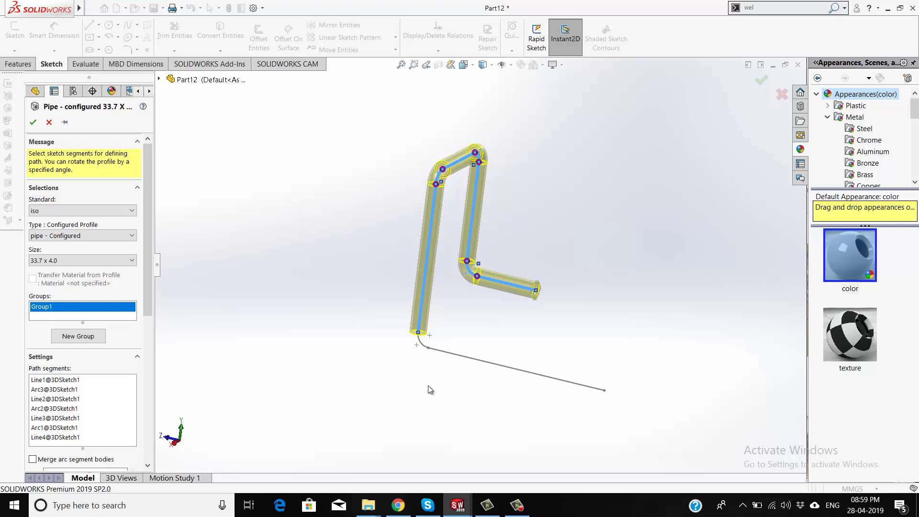
pyautogui.click(421, 343)
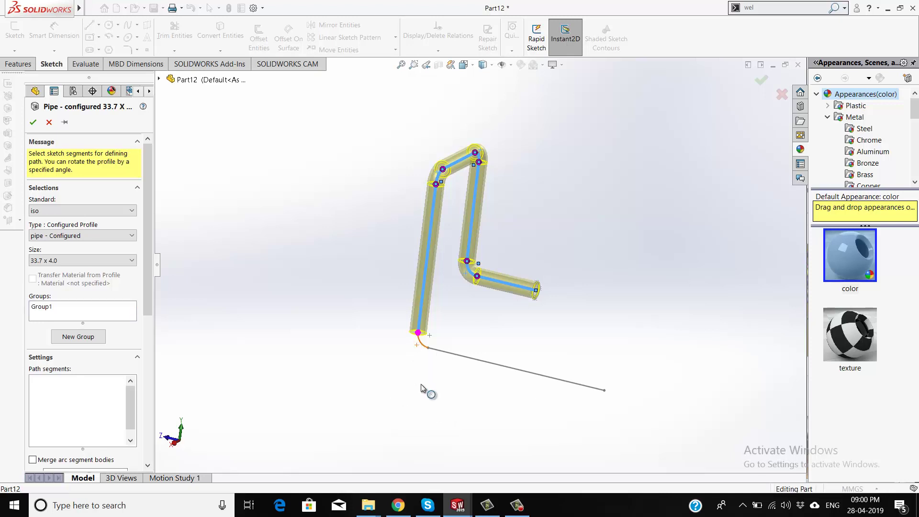
pyautogui.click(454, 355)
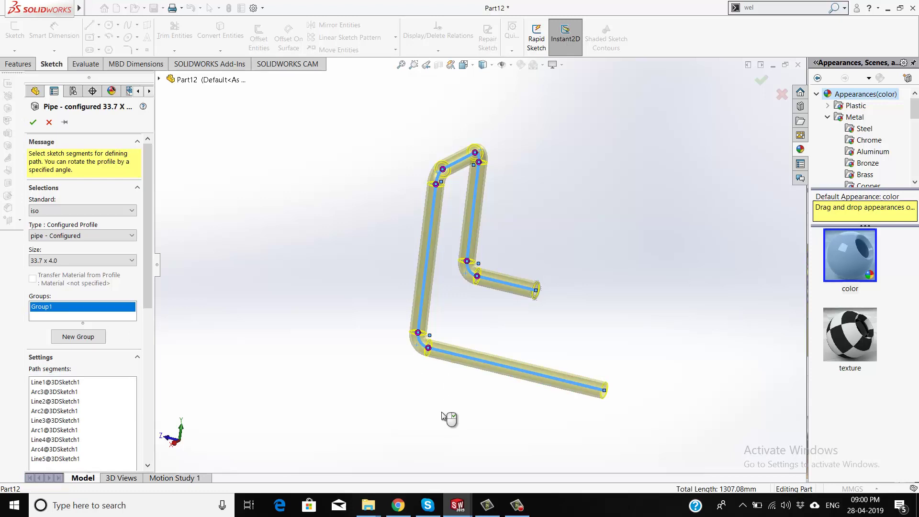
pyautogui.click(33, 122)
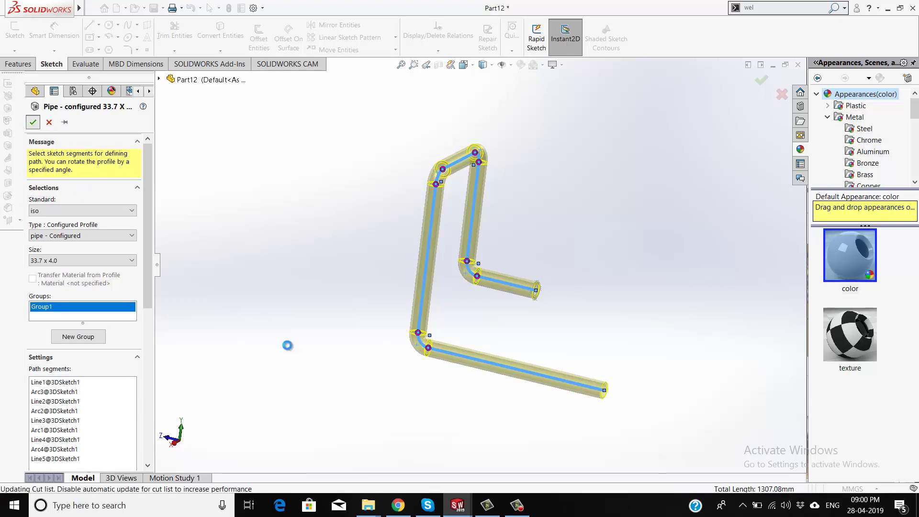
pyautogui.moveTo(308, 373)
pyautogui.mouseDown(button='middle')
pyautogui.moveTo(386, 406)
pyautogui.moveTo(615, 298)
pyautogui.mouseUp(button='middle')
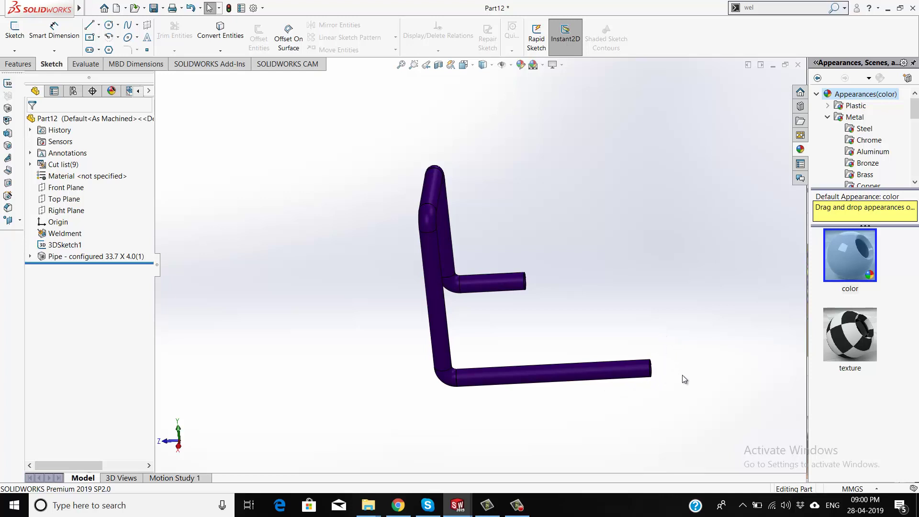
# Zoom the pipe to fit in the isometric view, then preview the open SOLIDWORKS windows
pyautogui.press('f')
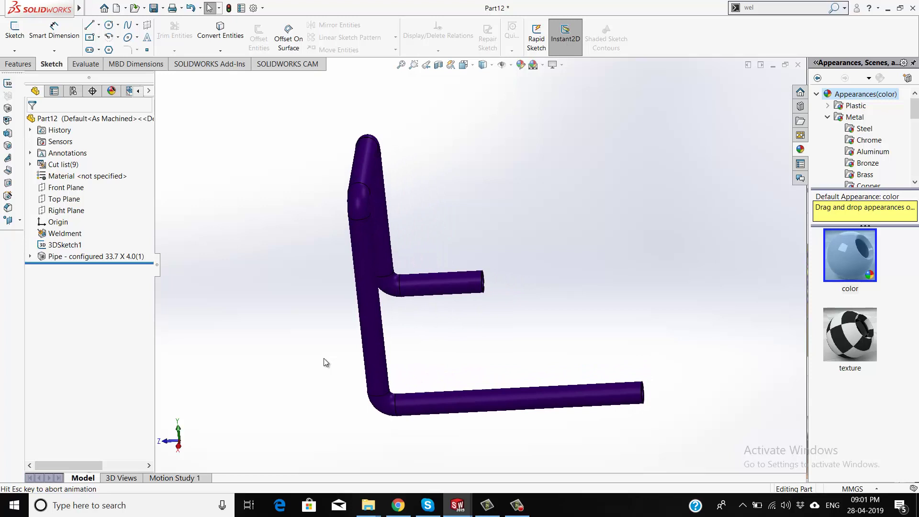
pyautogui.hotkey('ctrl', '7')
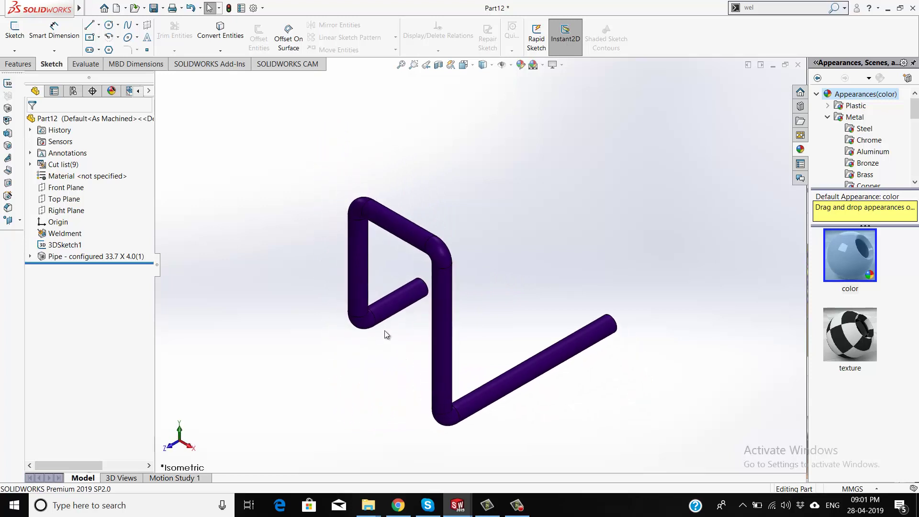
pyautogui.click(458, 505)
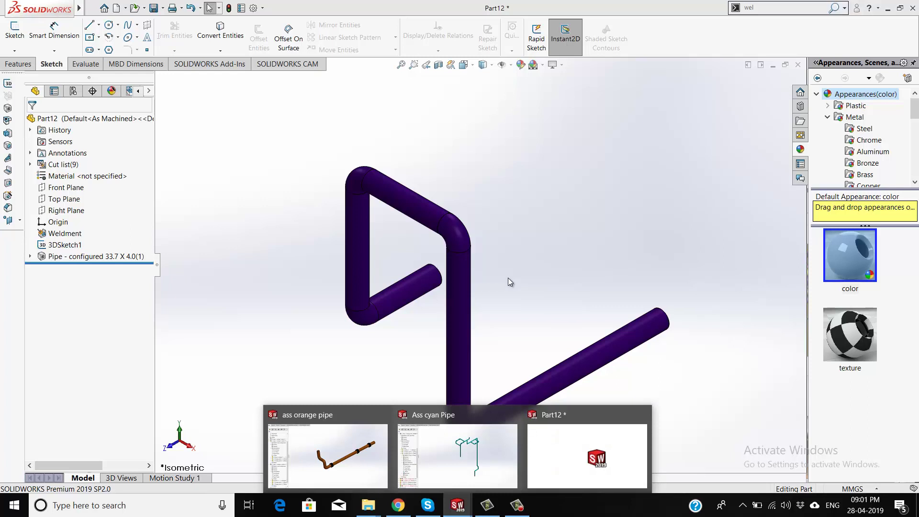